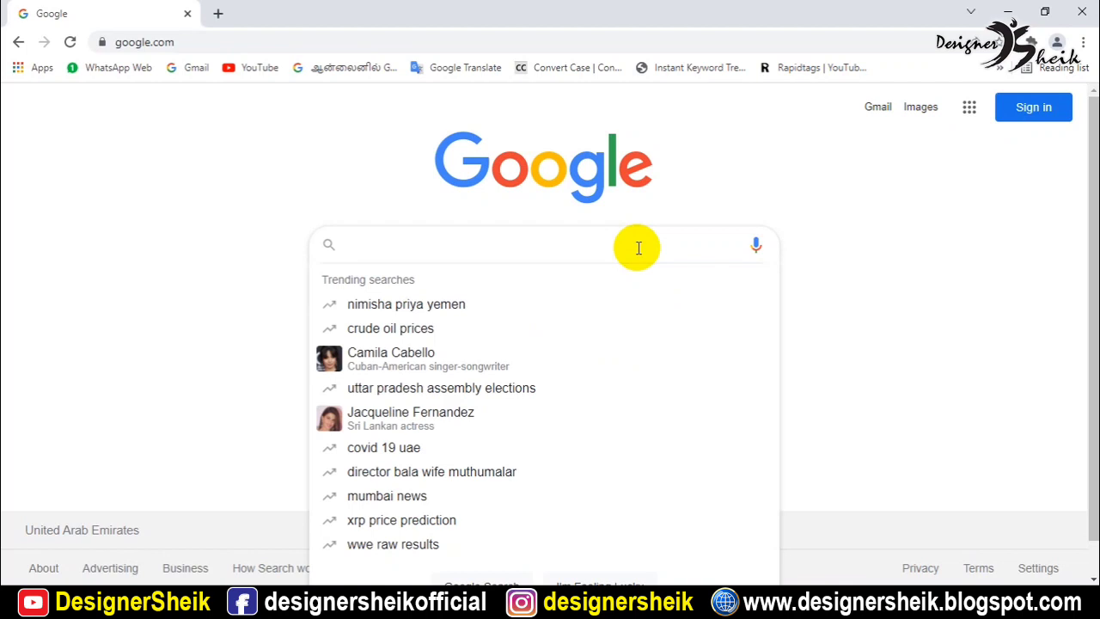
# Step: Search Google for photopea and open the Photopea online photo editor website from the results
pyautogui.write('phot')
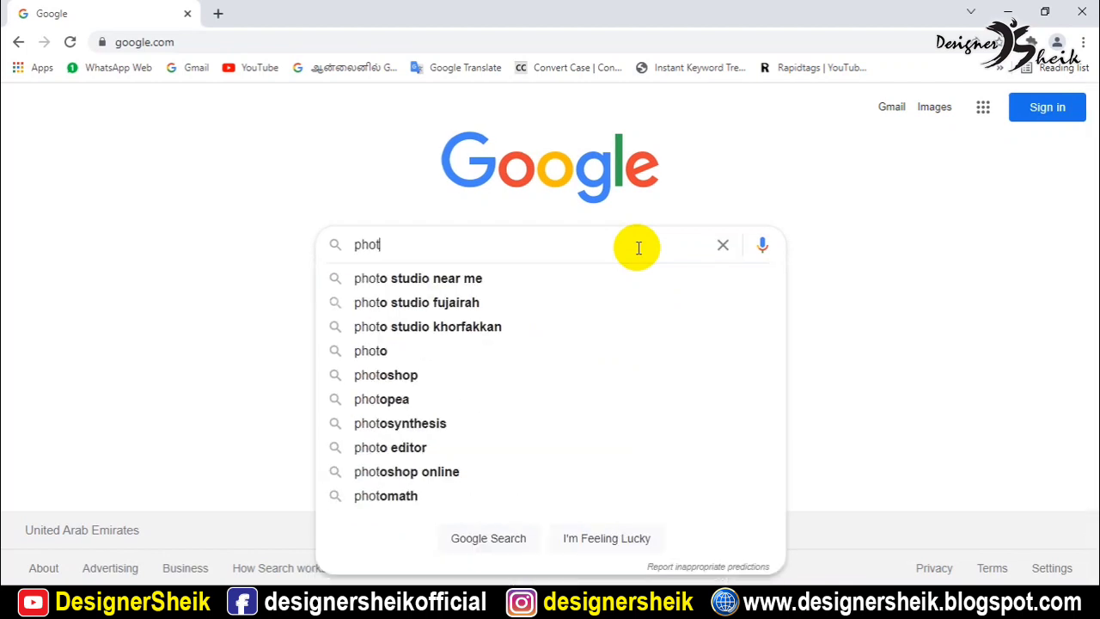
pyautogui.write('o')
pyautogui.press('BackSpace')
pyautogui.write('p')
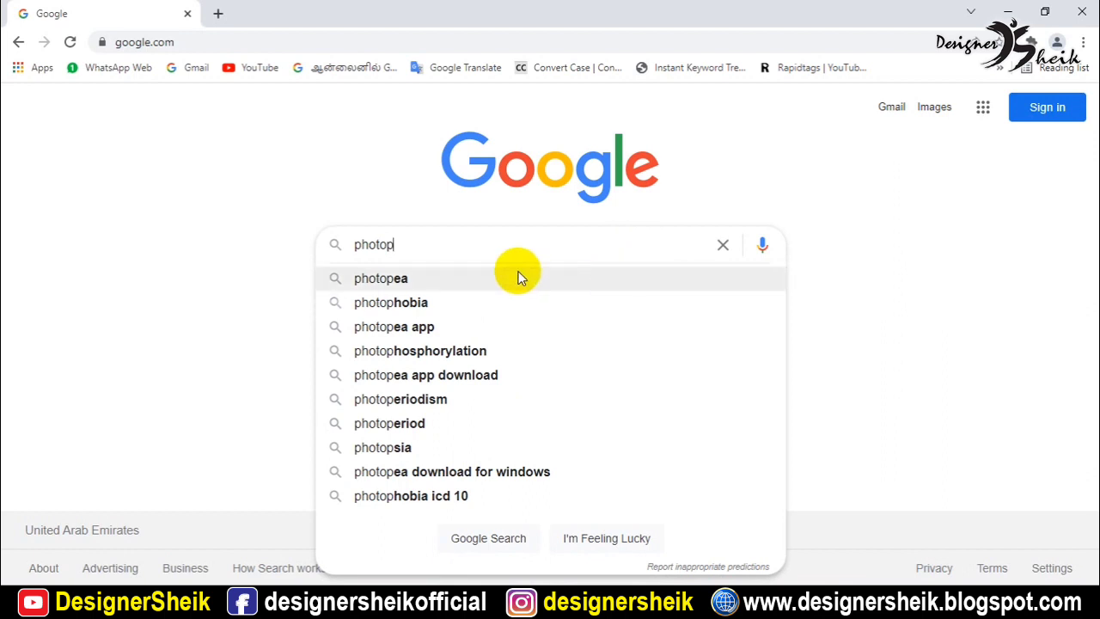
pyautogui.click(445, 275)
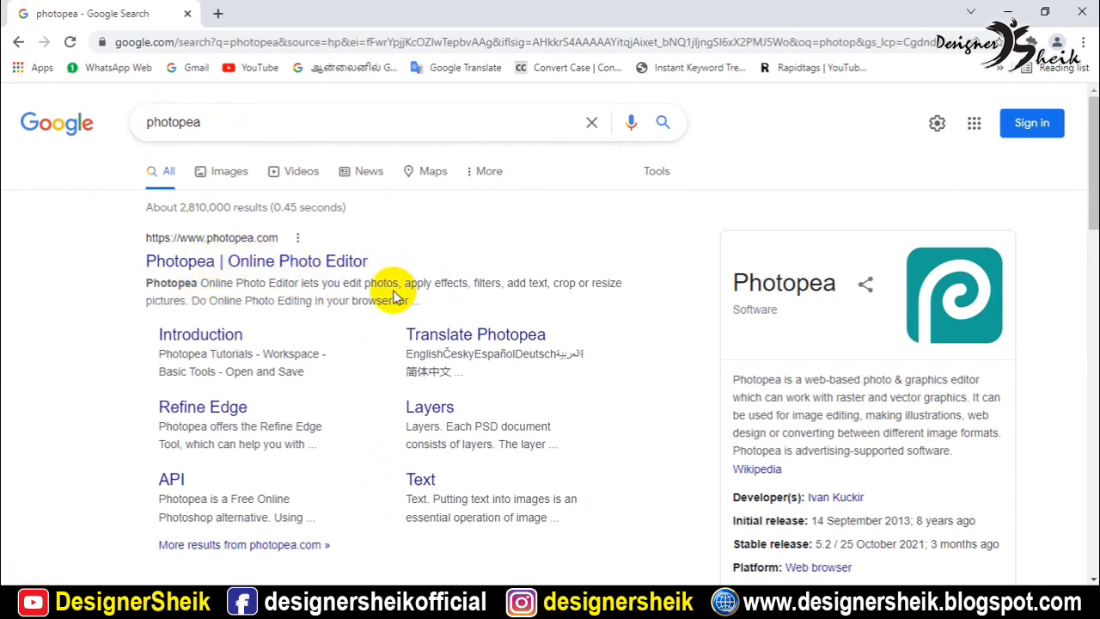
pyautogui.click(284, 270)
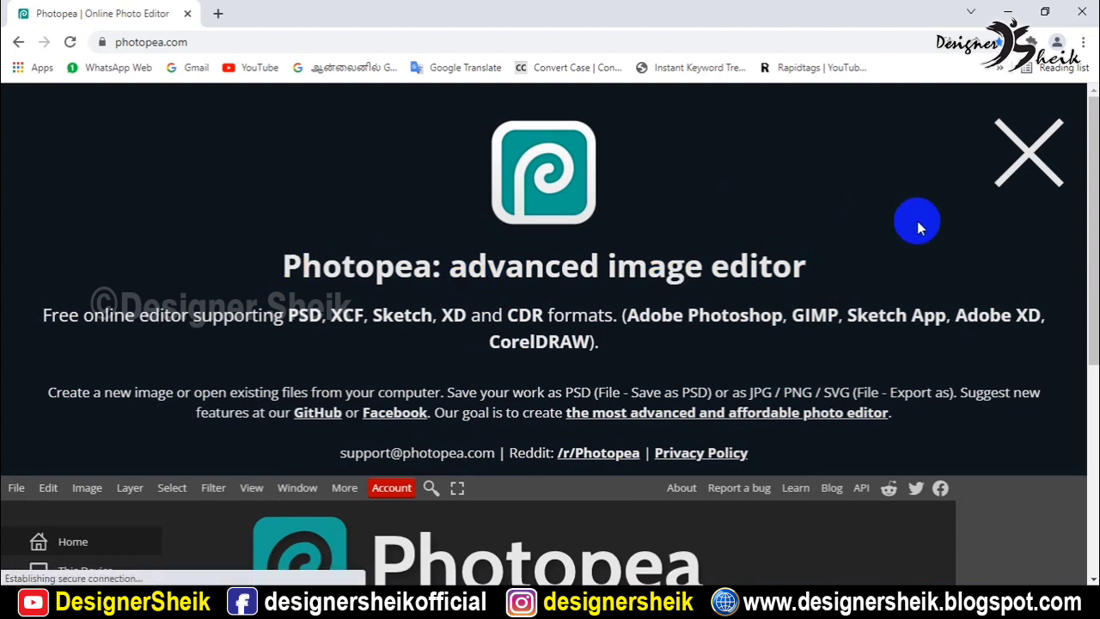
# Step: Dismiss the Photopea introduction banner and switch the editor to full screen
pyautogui.click(1032, 159)
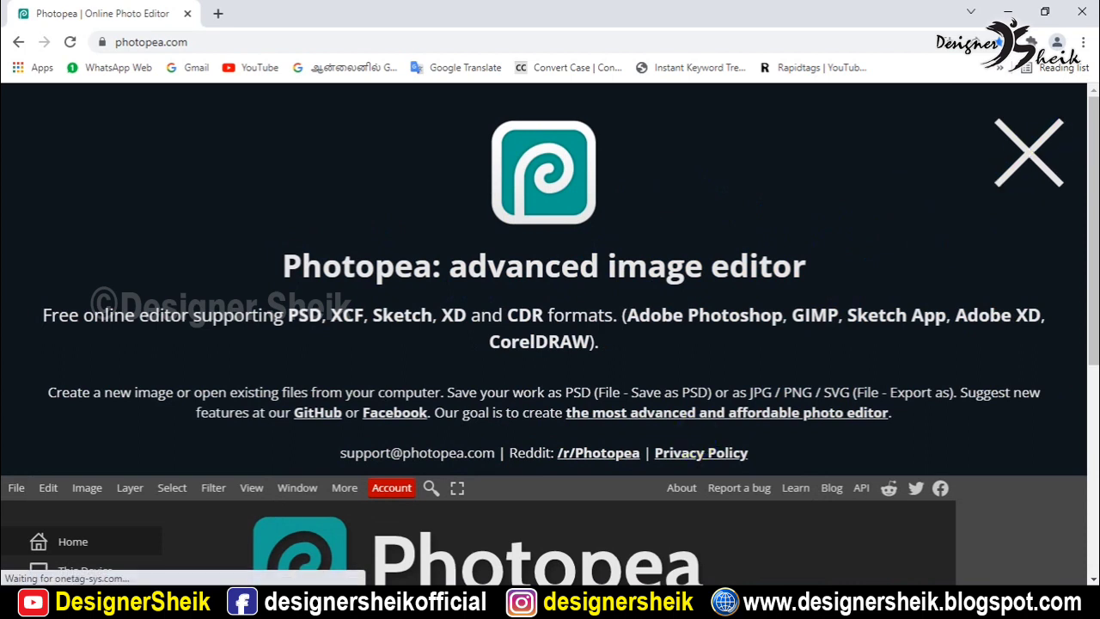
pyautogui.click(1031, 172)
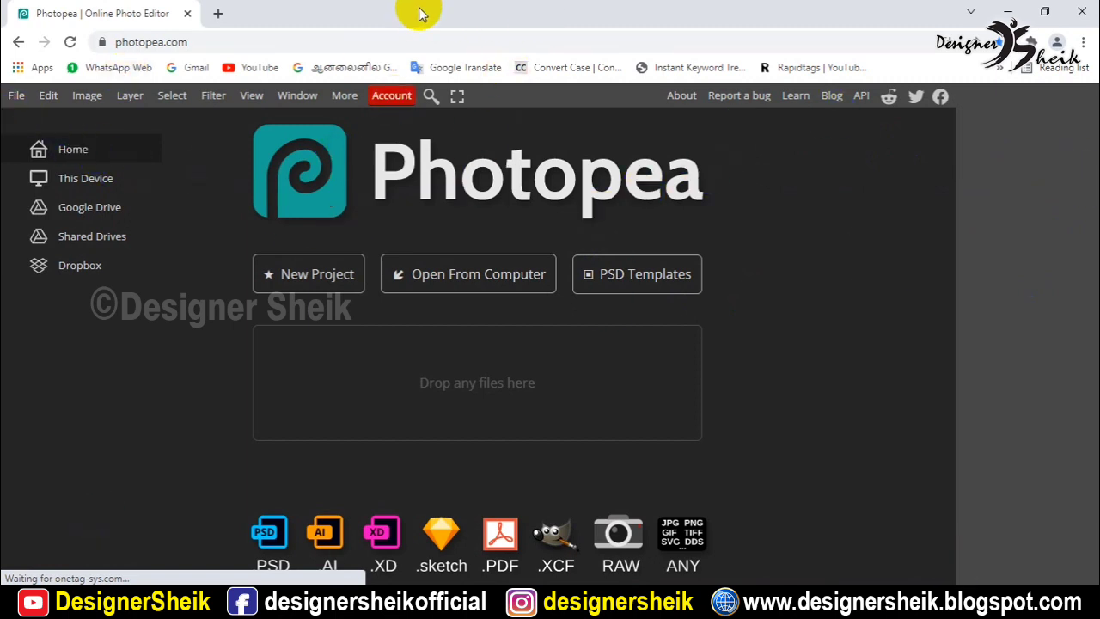
pyautogui.click(457, 98)
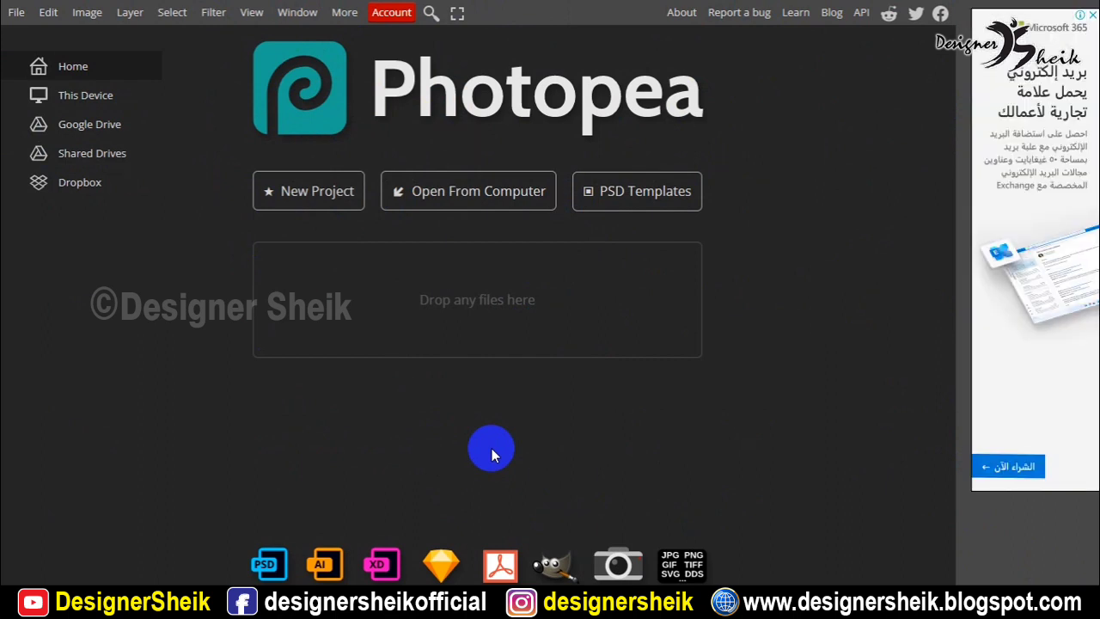
pyautogui.click(15, 13)
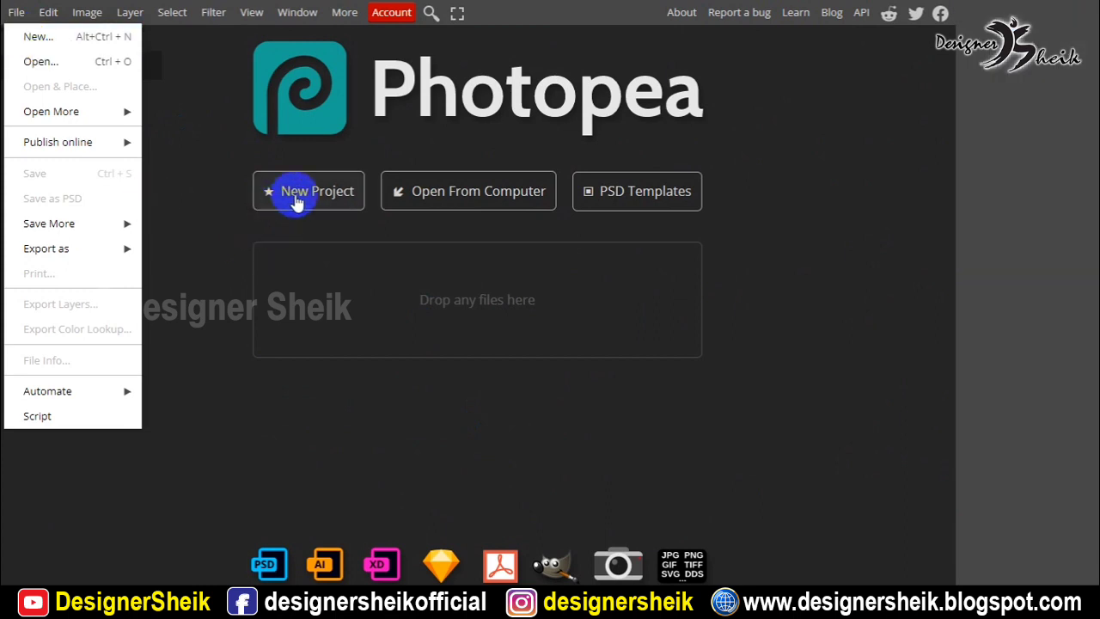
pyautogui.click(295, 201)
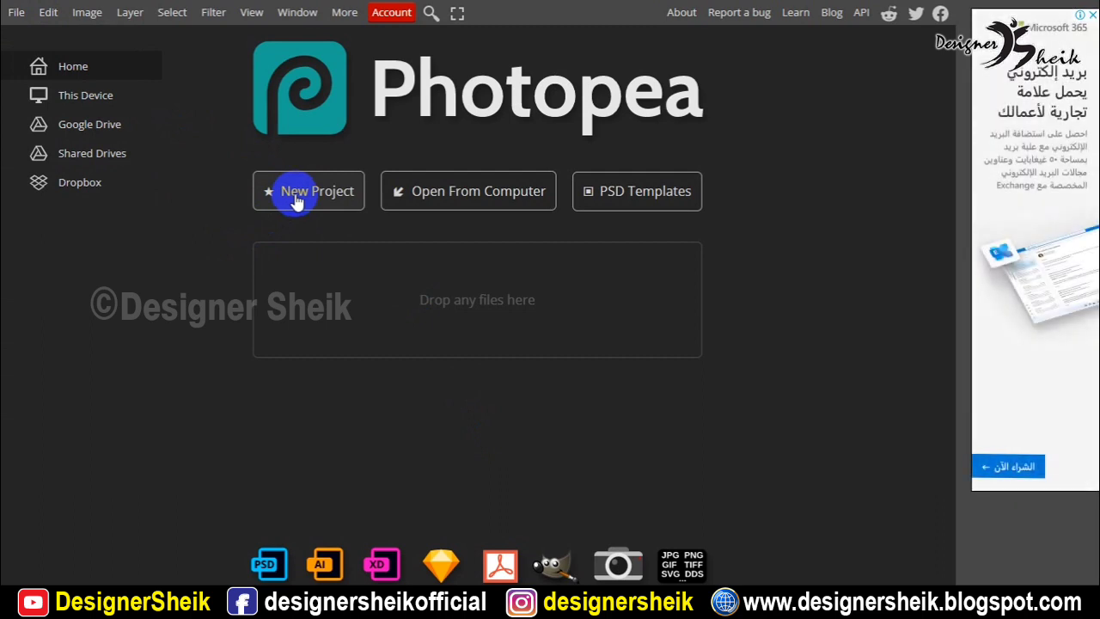
pyautogui.click(295, 201)
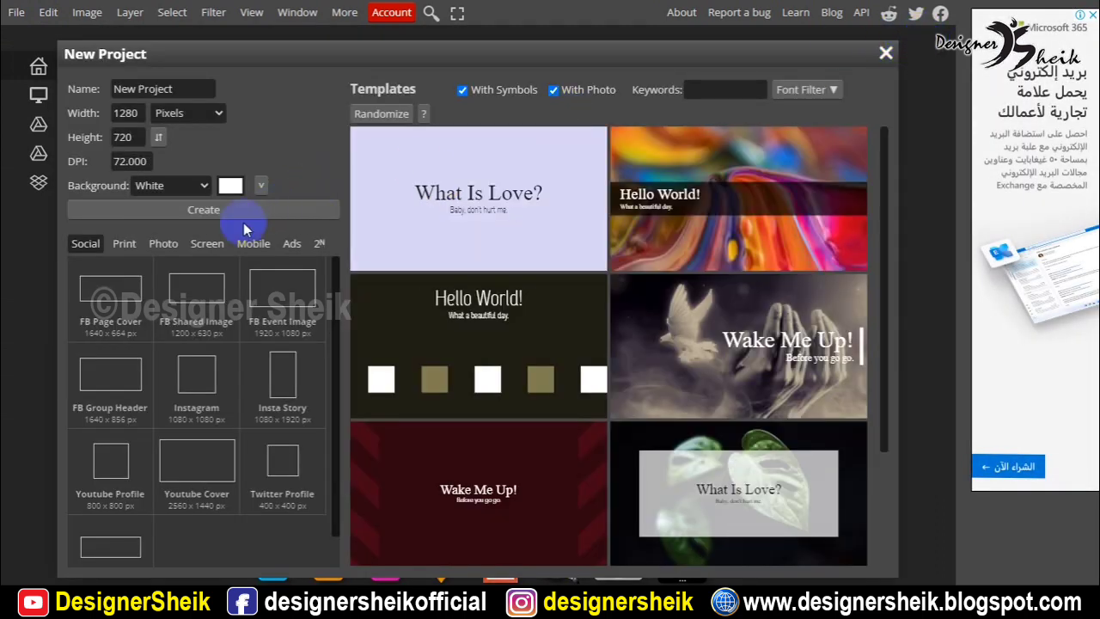
pyautogui.moveTo(300, 57); pyautogui.dragTo(352, 88)
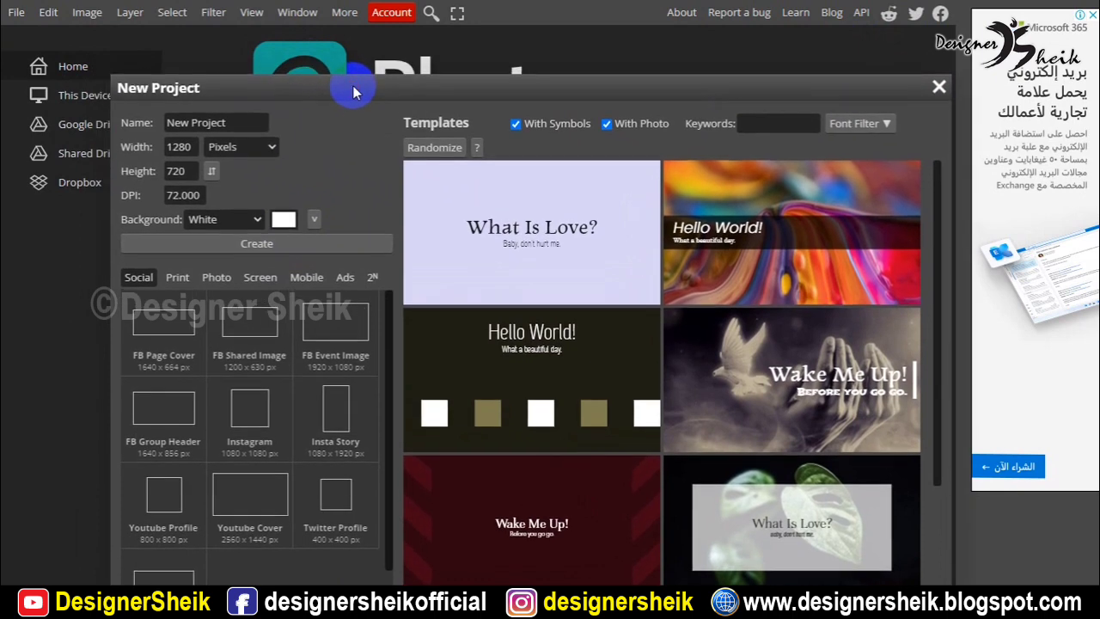
pyautogui.click(942, 86)
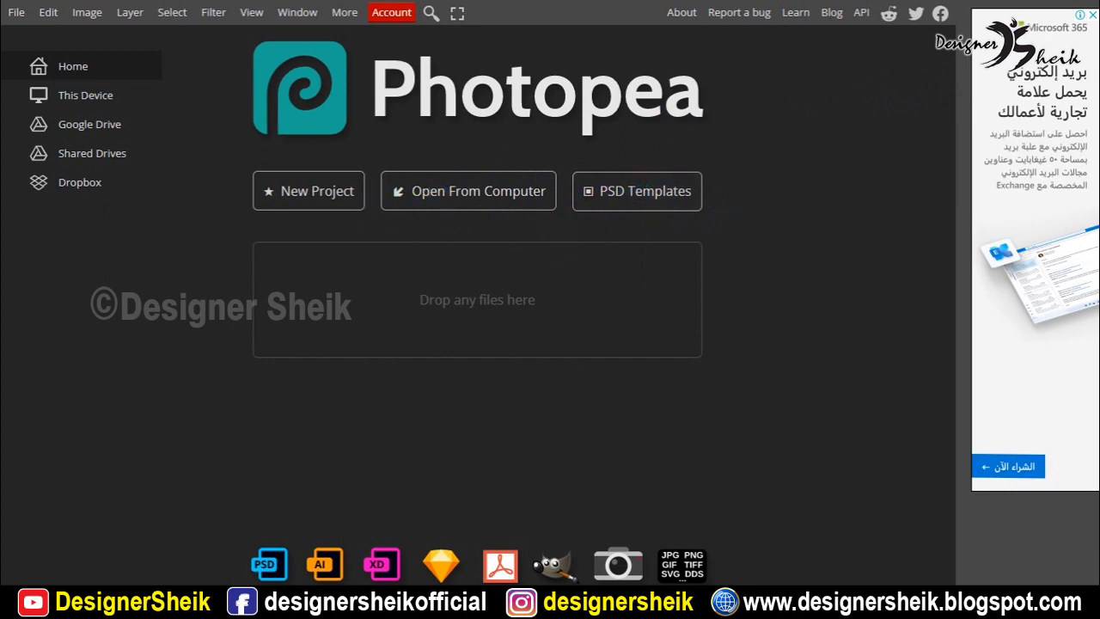
# Step: Open the settings for a new project and view the available width units
pyautogui.click(323, 197)
pyautogui.moveTo(250, 54); pyautogui.dragTo(282, 54)
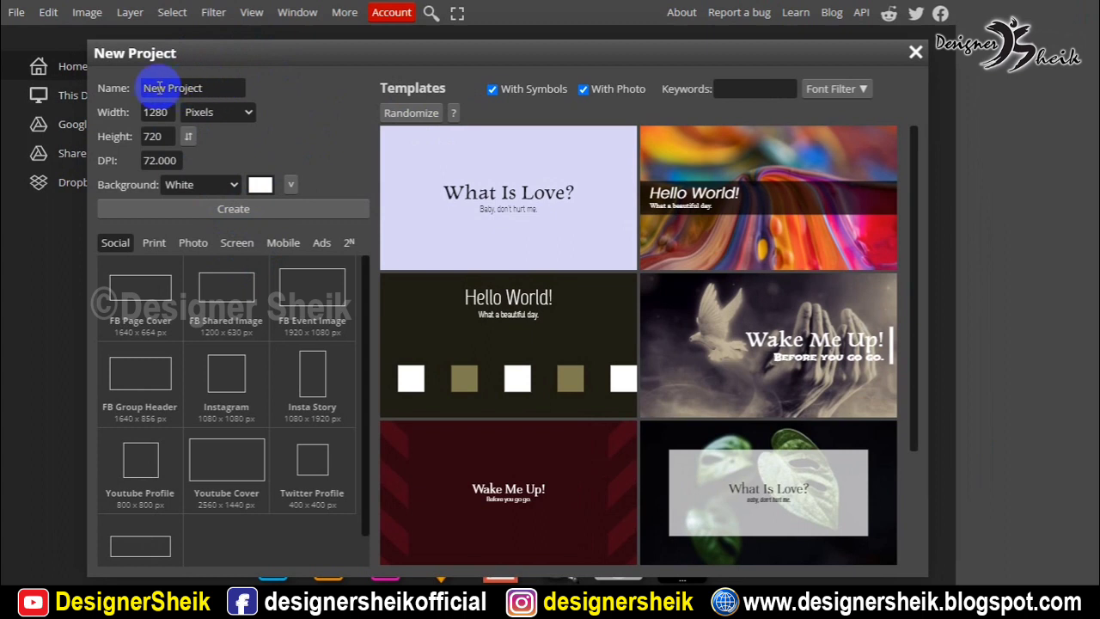
pyautogui.click(212, 111)
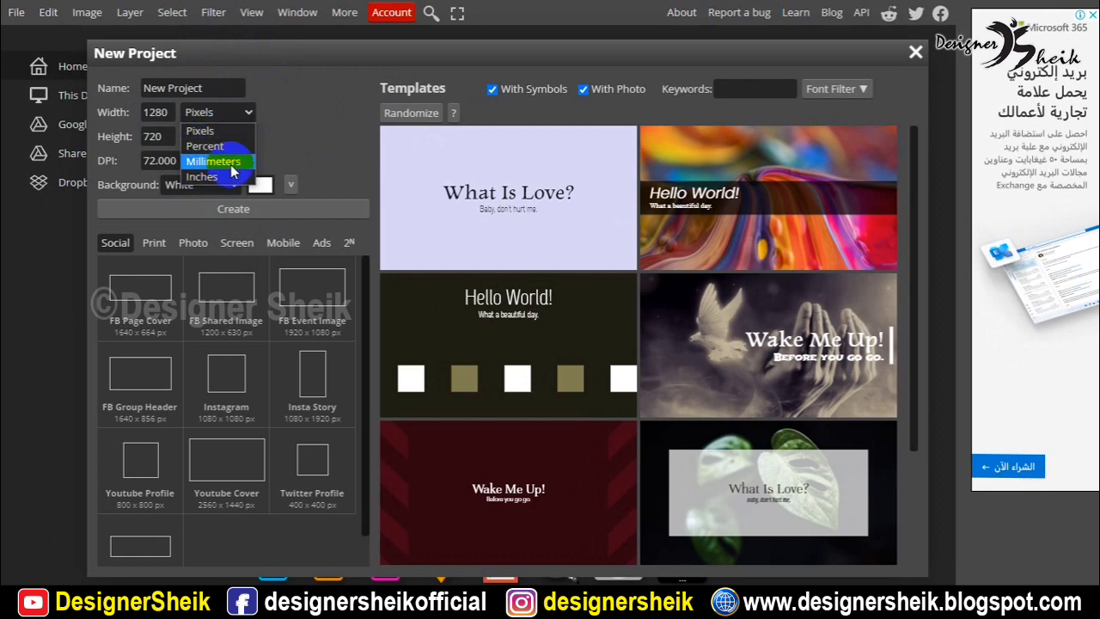
pyautogui.click(314, 151)
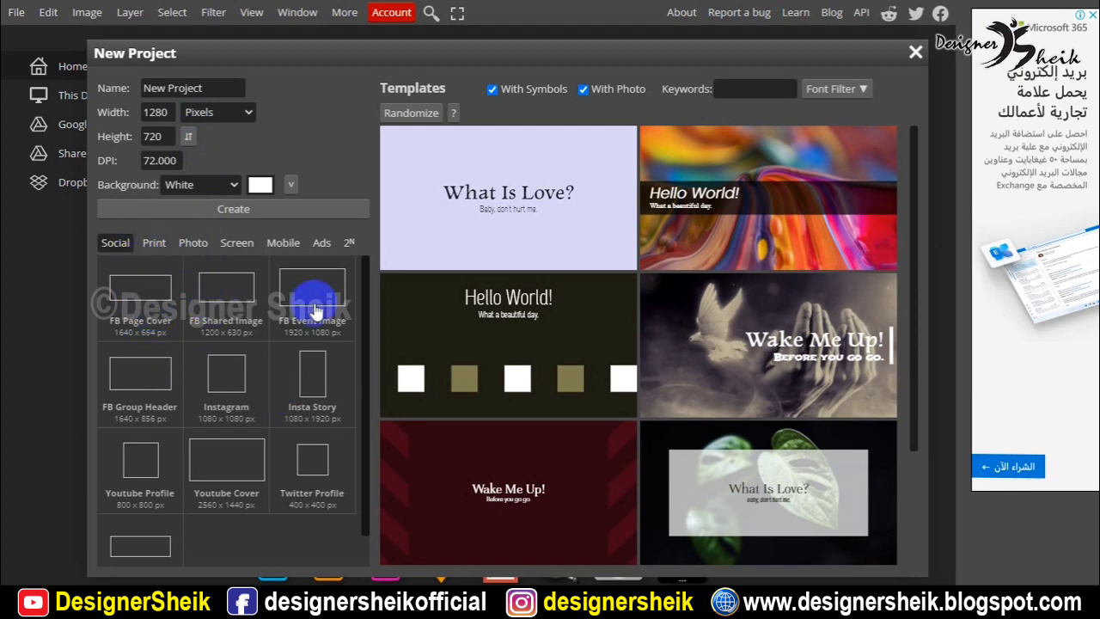
# Step: Examine the document size presets in the Social, Print, Photo, Screen and Mobile categories
pyautogui.scroll(-1, 314, 412)
pyautogui.scroll(1, 113, 512)
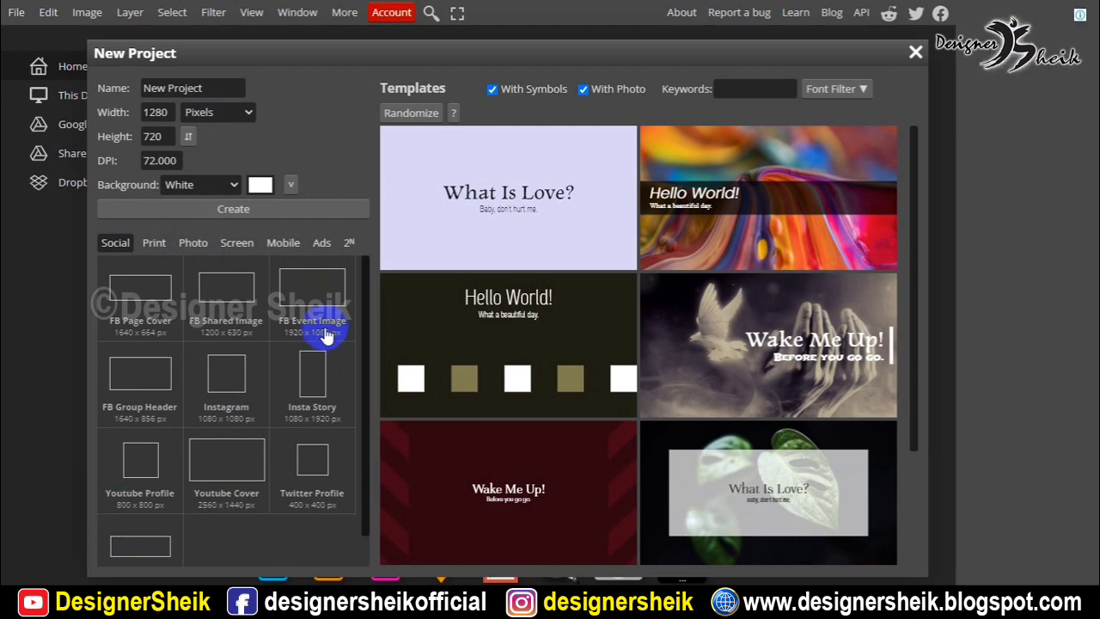
pyautogui.click(155, 244)
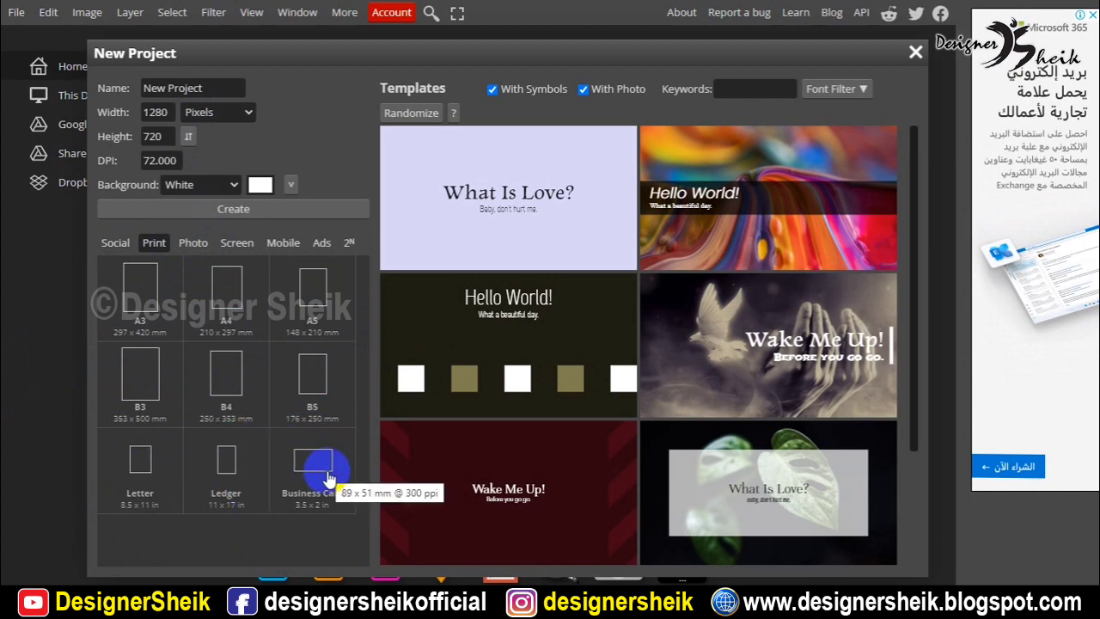
pyautogui.click(184, 247)
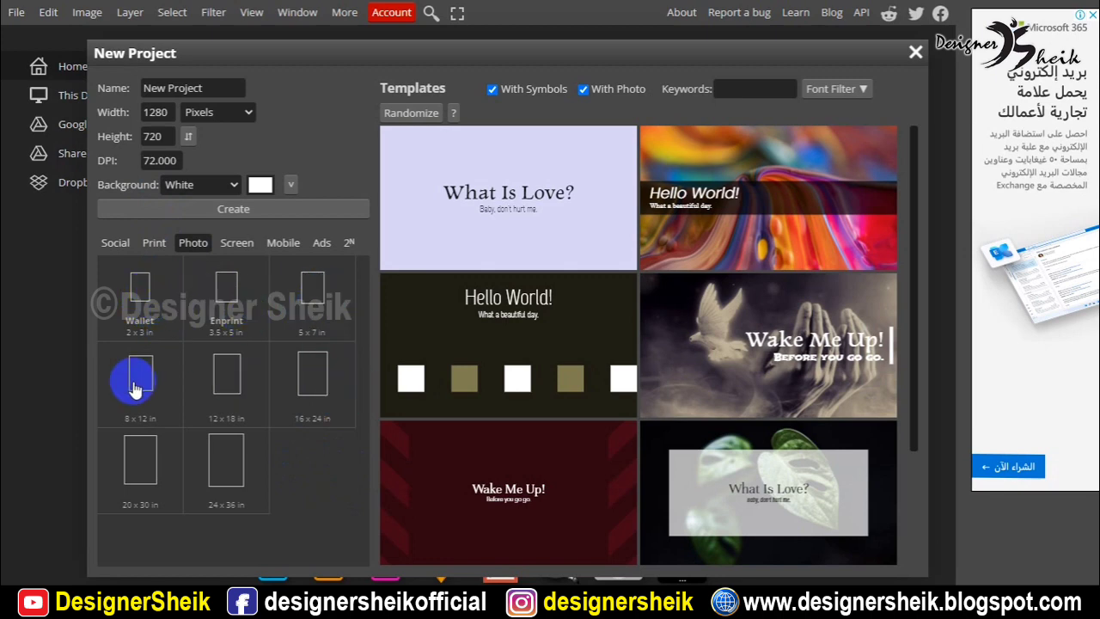
pyautogui.click(237, 247)
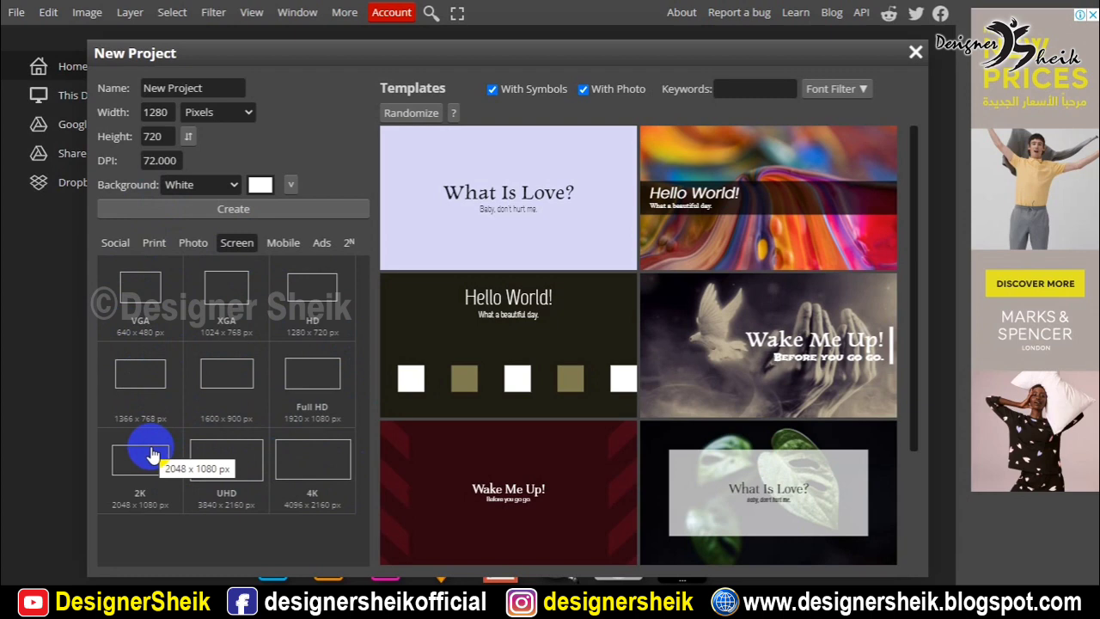
pyautogui.click(283, 246)
pyautogui.scroll(-2, 215, 413)
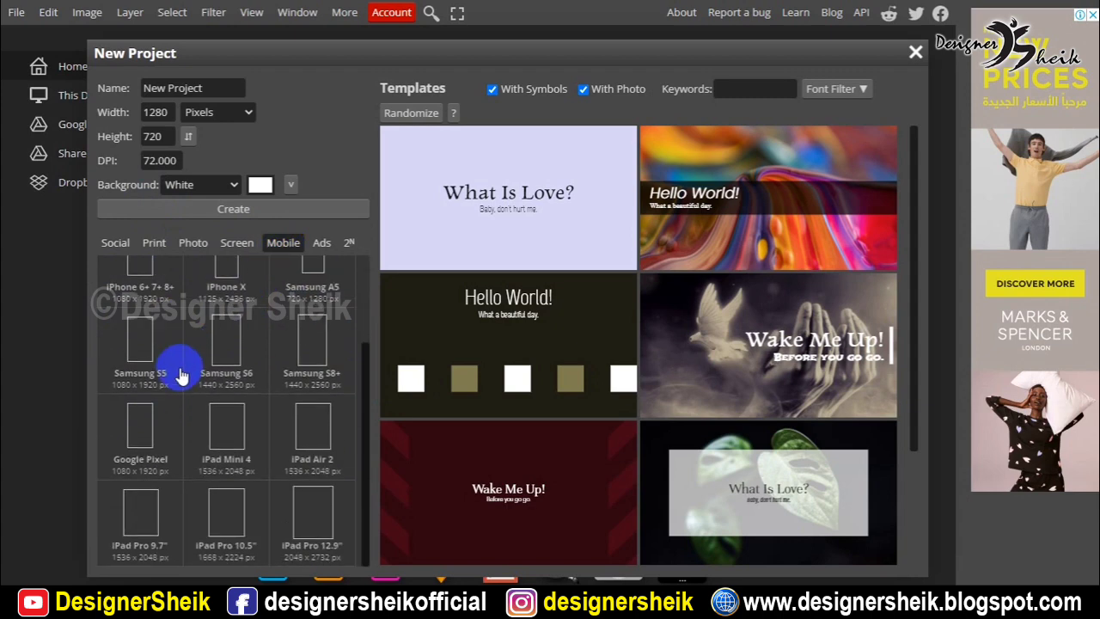
pyautogui.scroll(1, 191, 387)
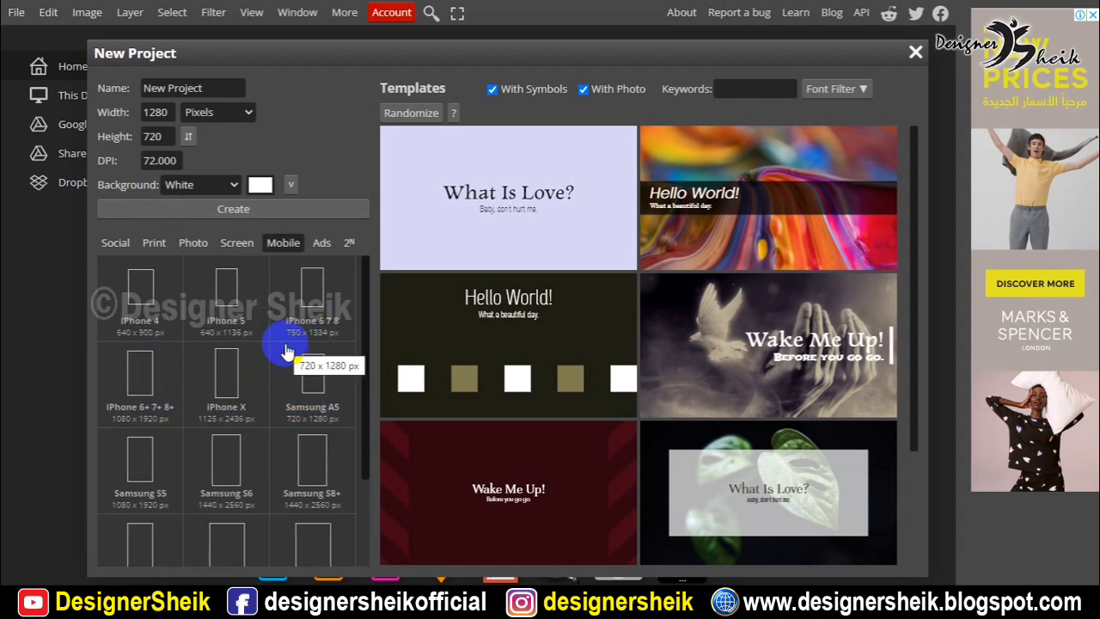
pyautogui.scroll(-2, 292, 393)
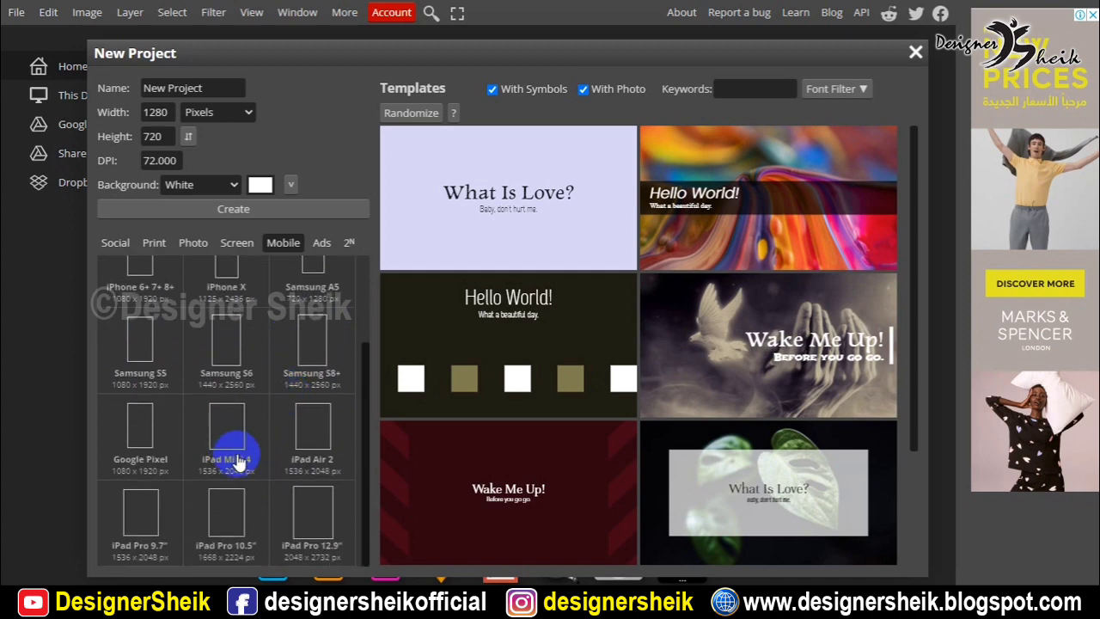
pyautogui.scroll(2, 238, 464)
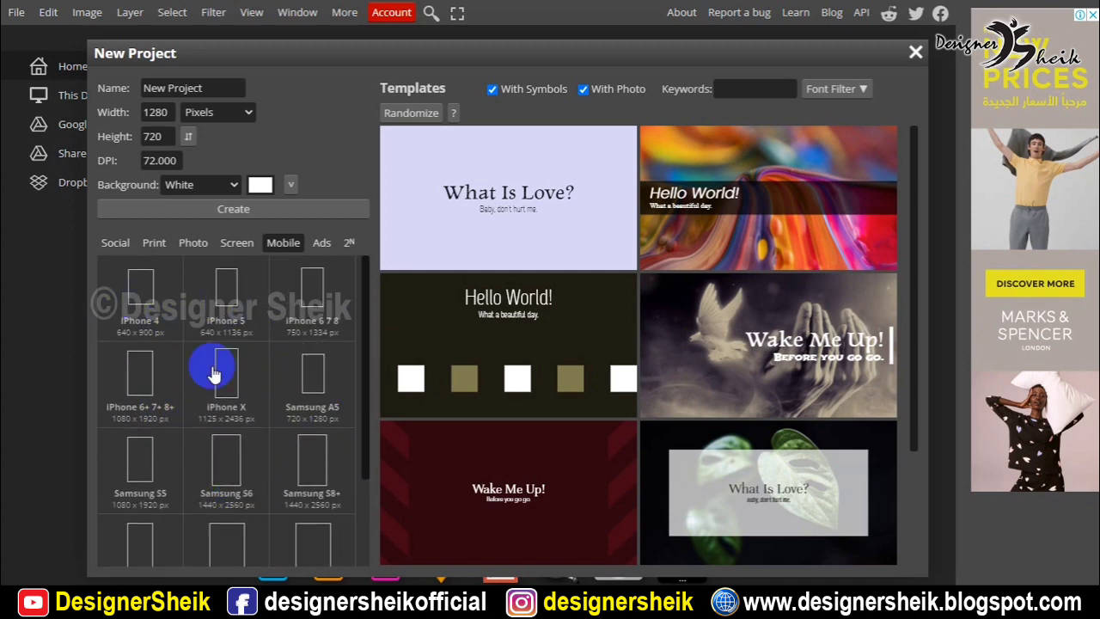
# Step: Create a new project from the A4 print preset in landscape, 297 x 210 mm at 300 DPI with a white background
pyautogui.click(161, 249)
pyautogui.click(228, 282)
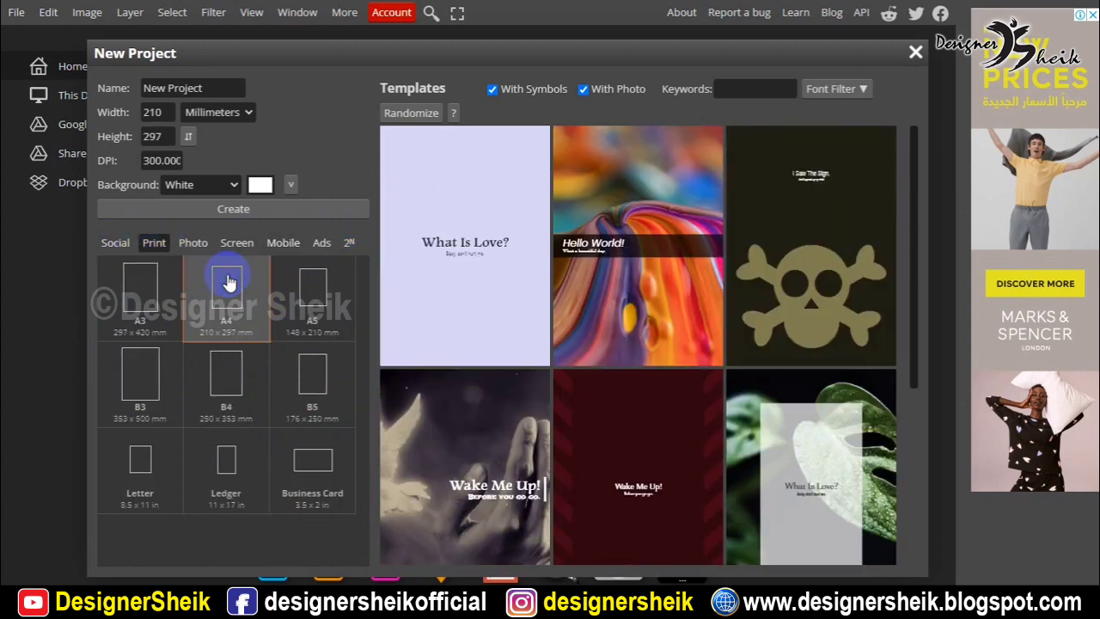
pyautogui.click(155, 112)
pyautogui.click(189, 136)
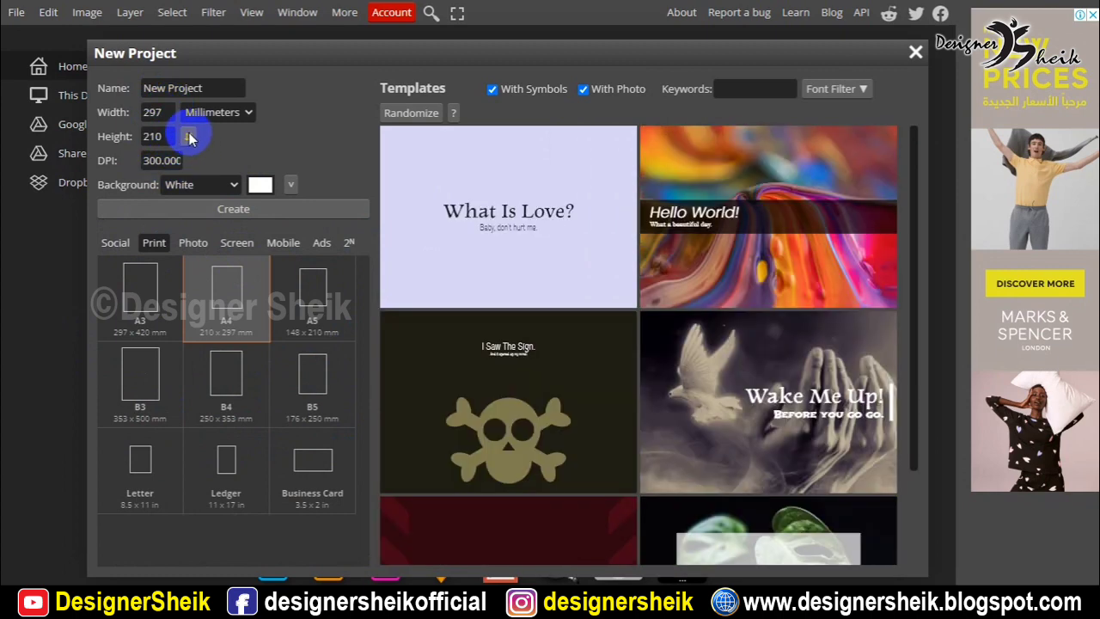
pyautogui.click(260, 185)
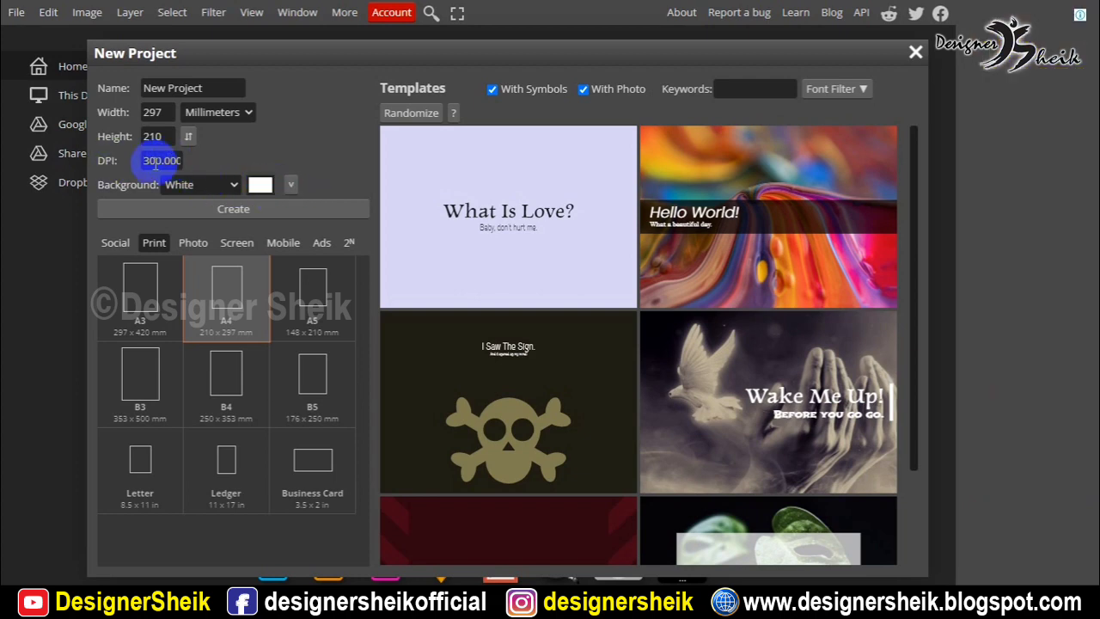
pyautogui.click(234, 209)
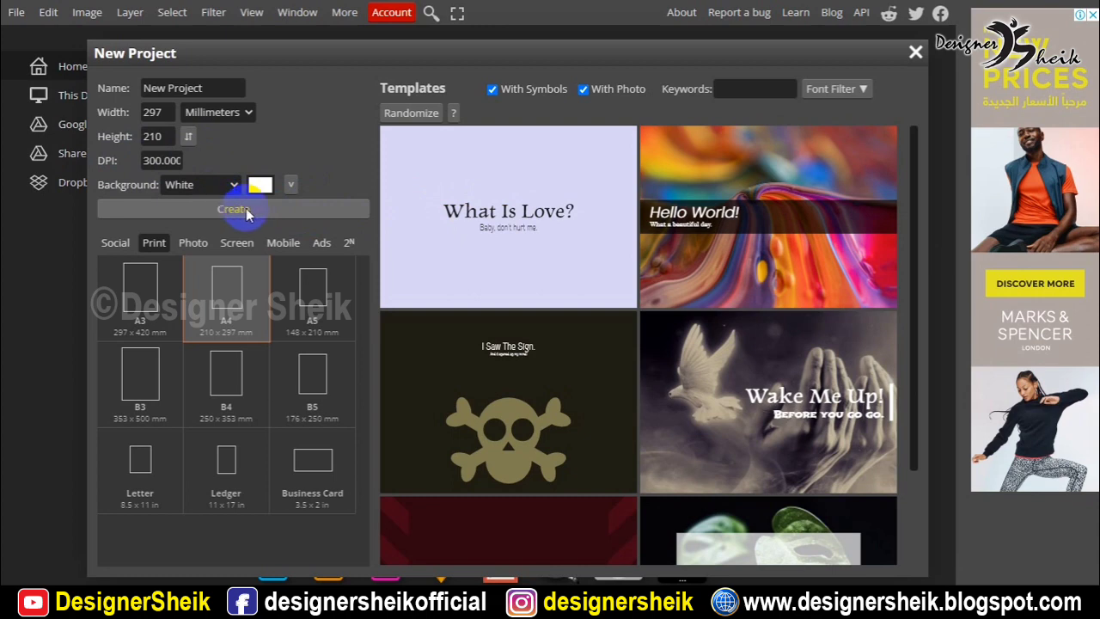
pyautogui.click(303, 215)
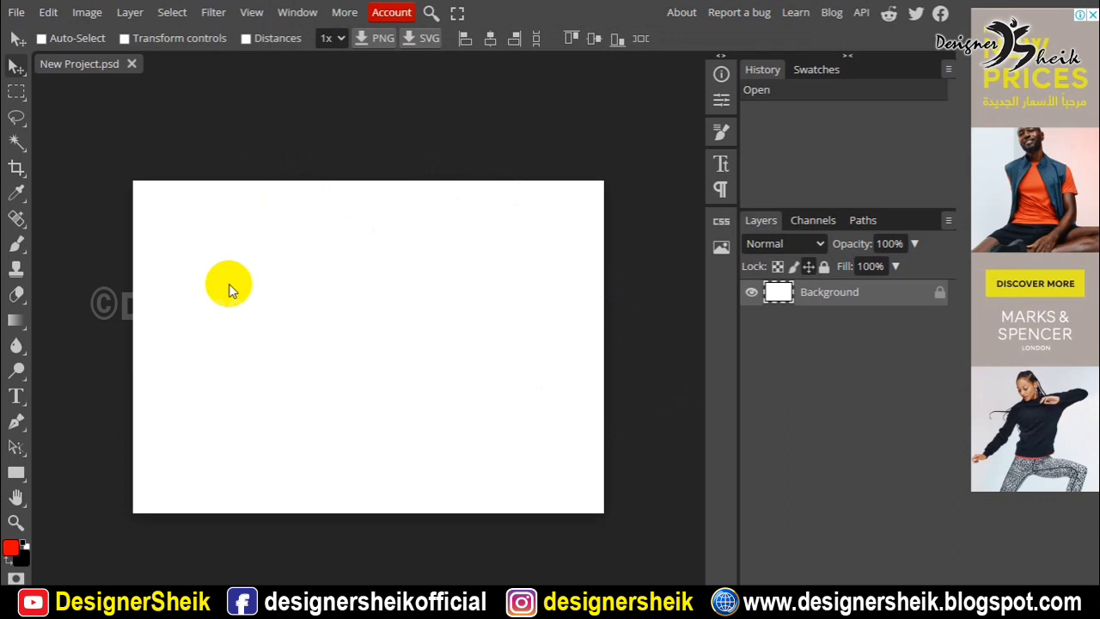
# Step: Start a point text layer in the left half of the canvas and set the text size to 150 px
pyautogui.click(780, 292)
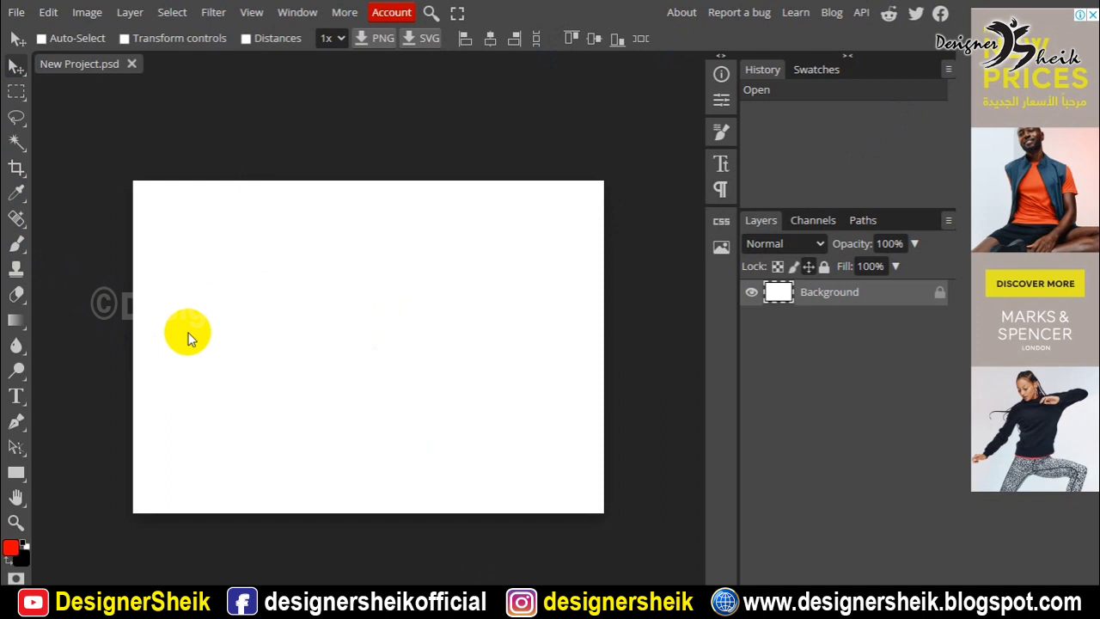
pyautogui.click(17, 396)
pyautogui.click(257, 302)
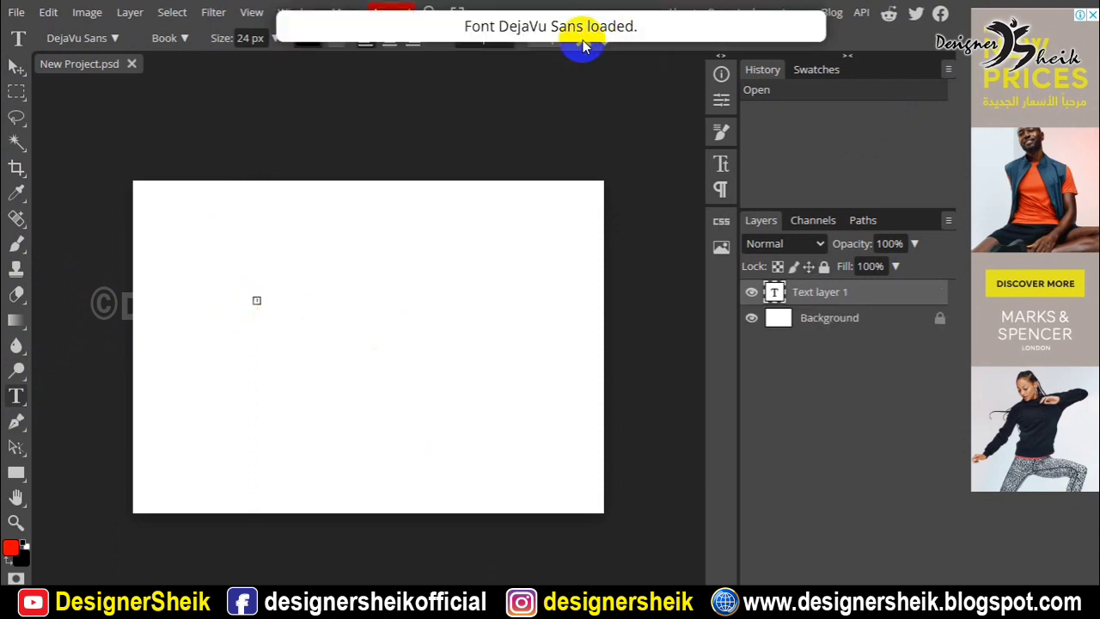
pyautogui.click(276, 40)
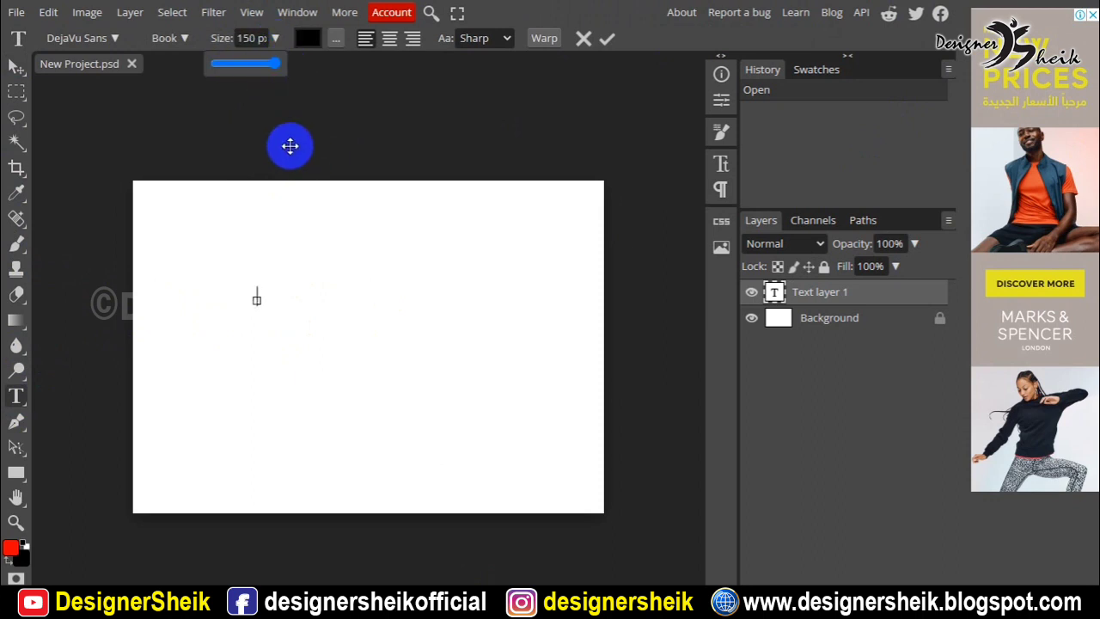
# Step: Set the font of the new text layer to DotGothic16
pyautogui.click(114, 38)
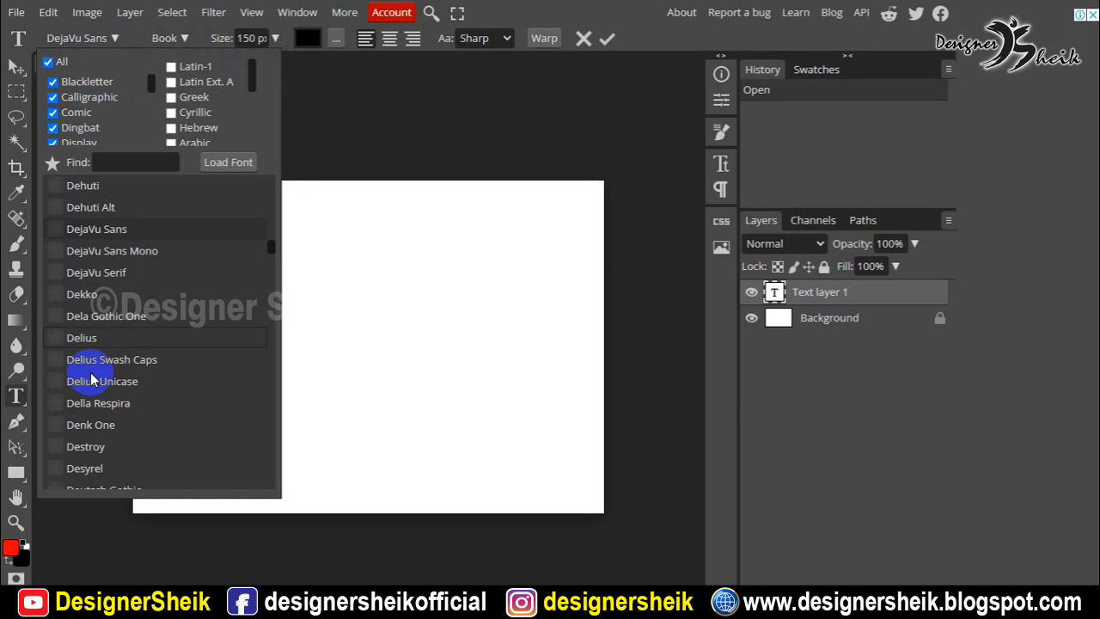
pyautogui.scroll(-5, 98, 312)
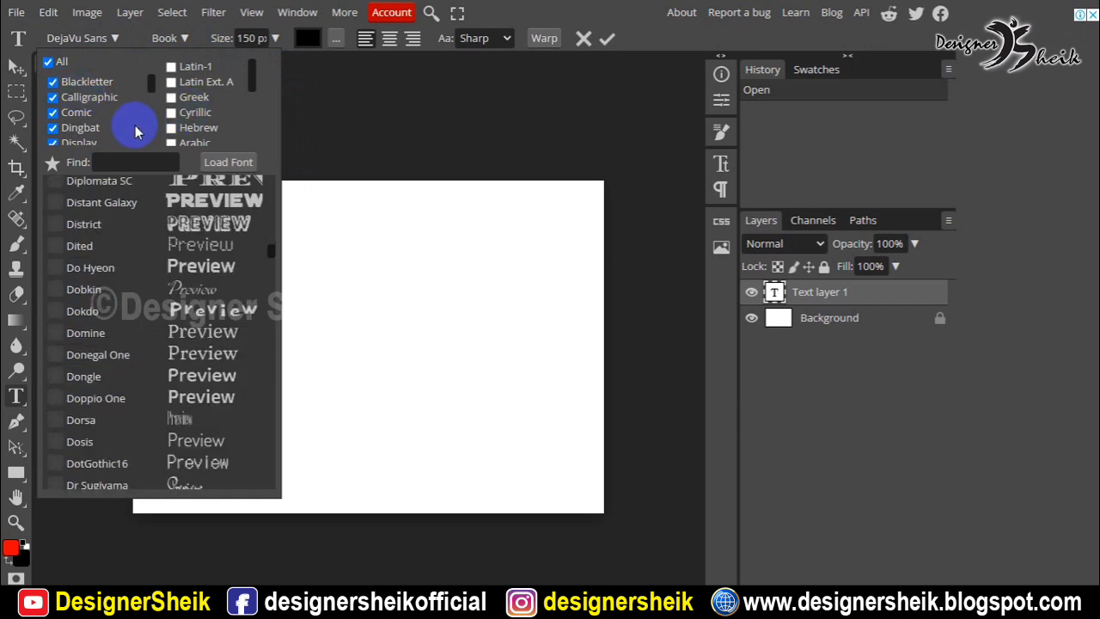
pyautogui.scroll(-2, 140, 373)
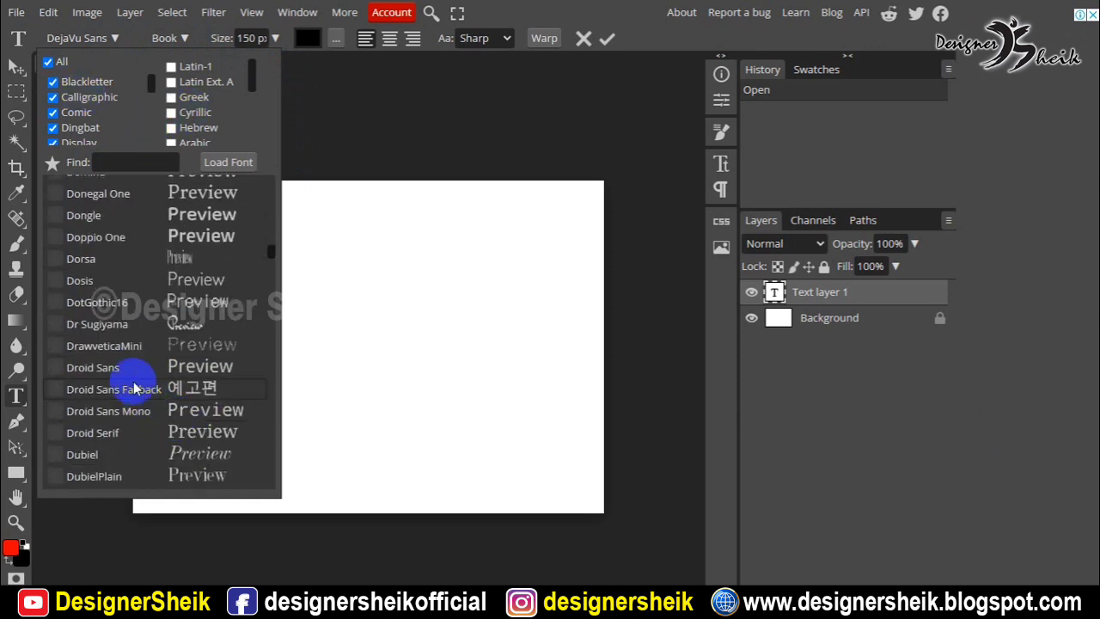
pyautogui.click(97, 303)
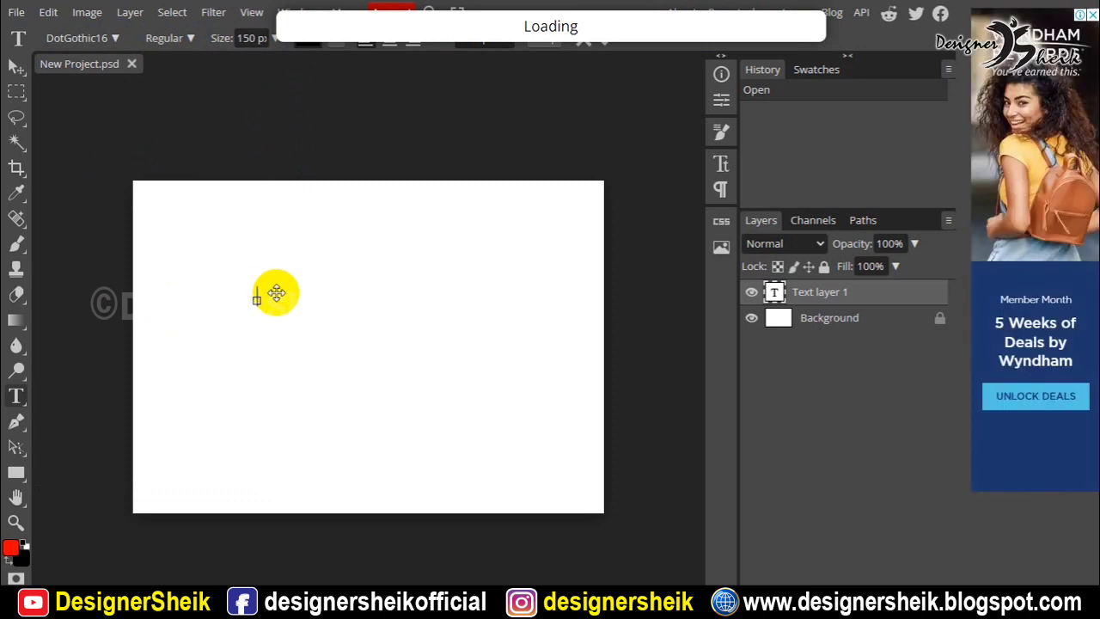
# Step: Enter the sample text "gfgdfgdgd" in the new text layer and enlarge it to 489 px
pyautogui.write('gfgdfgdgd')
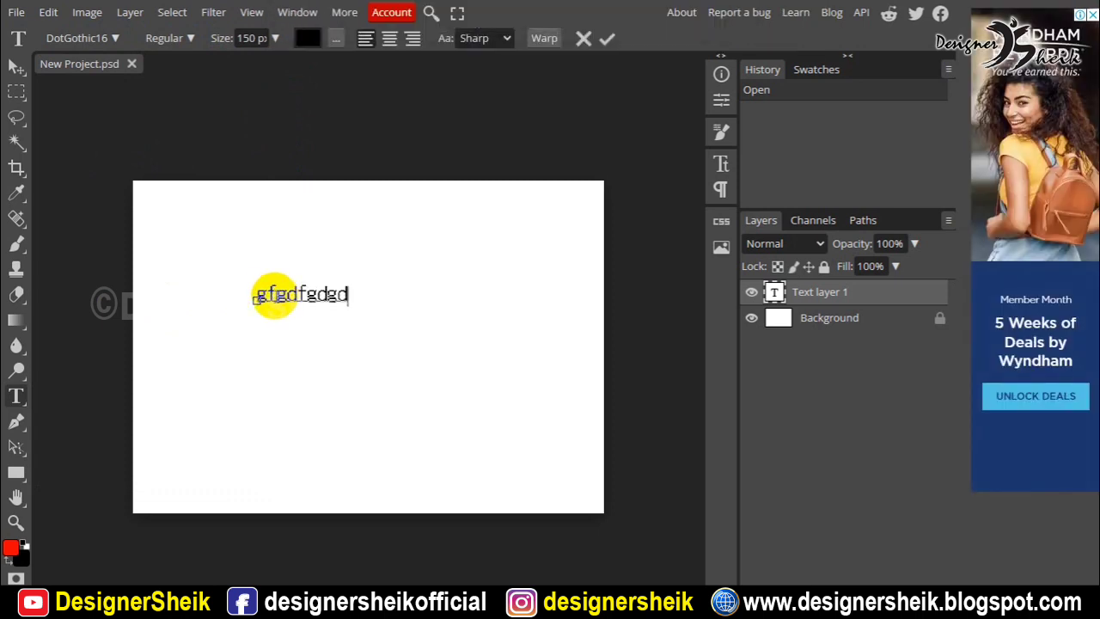
pyautogui.doubleClick(274, 295)
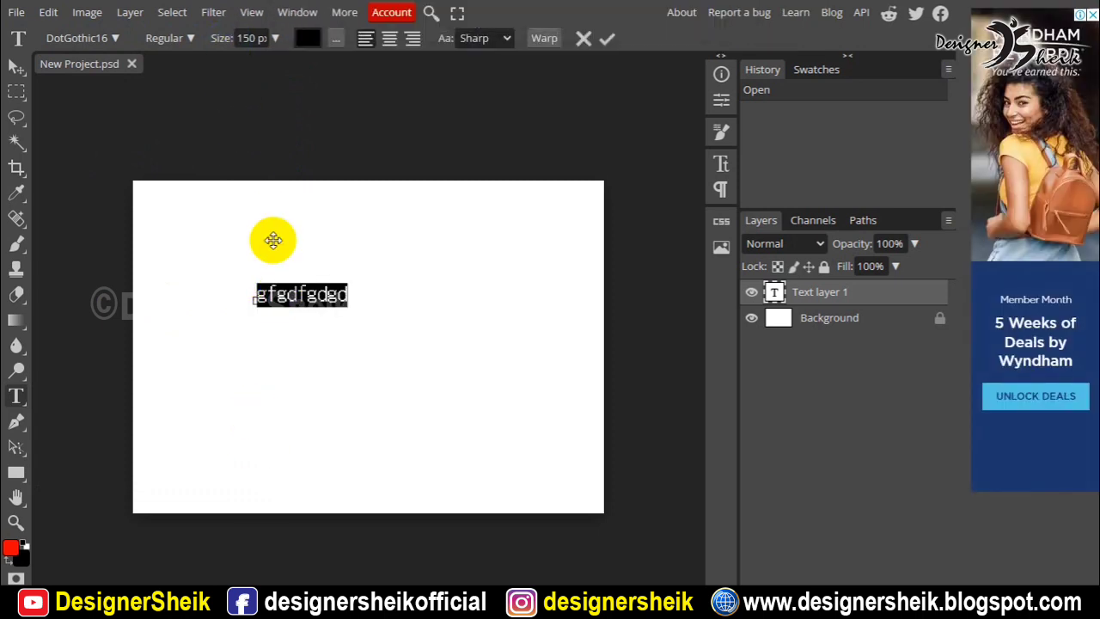
pyautogui.moveTo(216, 40); pyautogui.dragTo(321, 42)
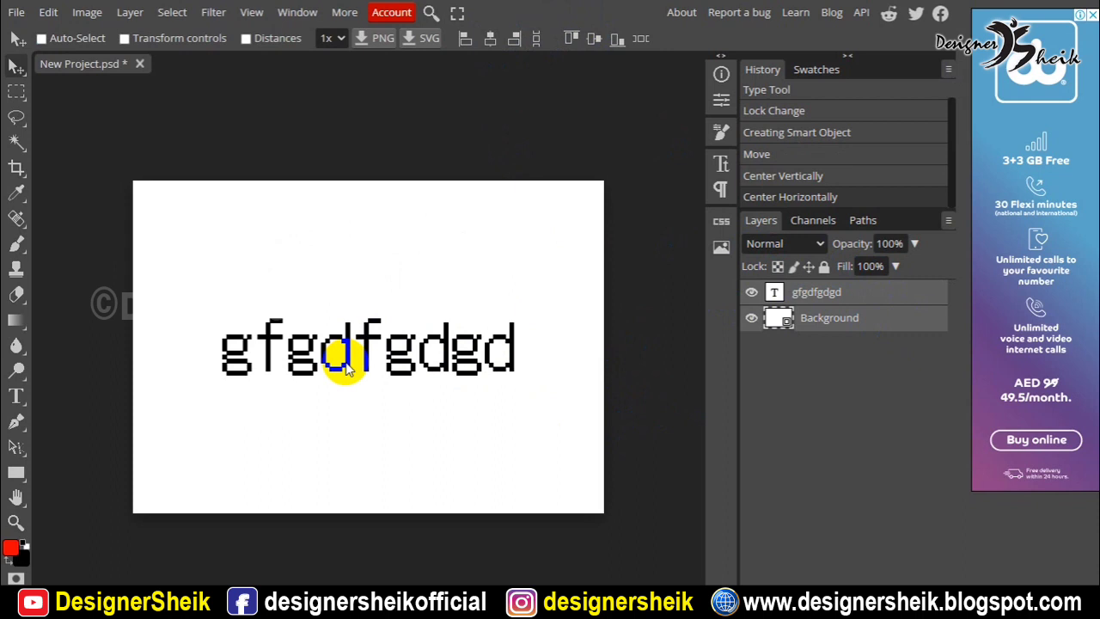
# Step: Delete the gfgdfgdgd text layer and start a new point text layer in the upper-left area of the canvas
pyautogui.click(800, 297)
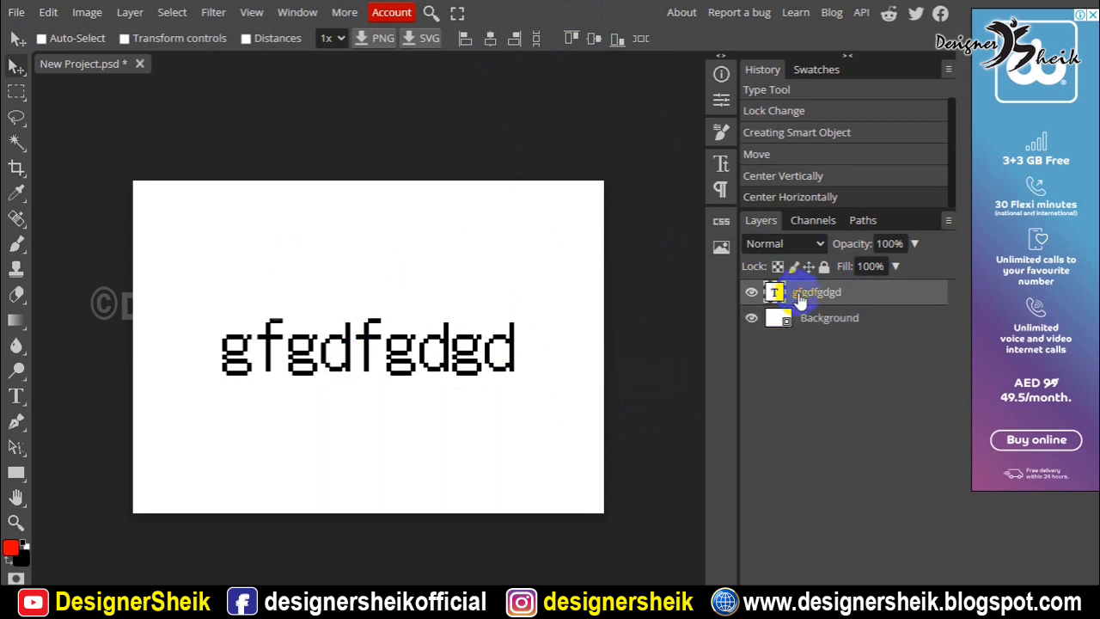
pyautogui.press('Delete')
pyautogui.press('Delete')
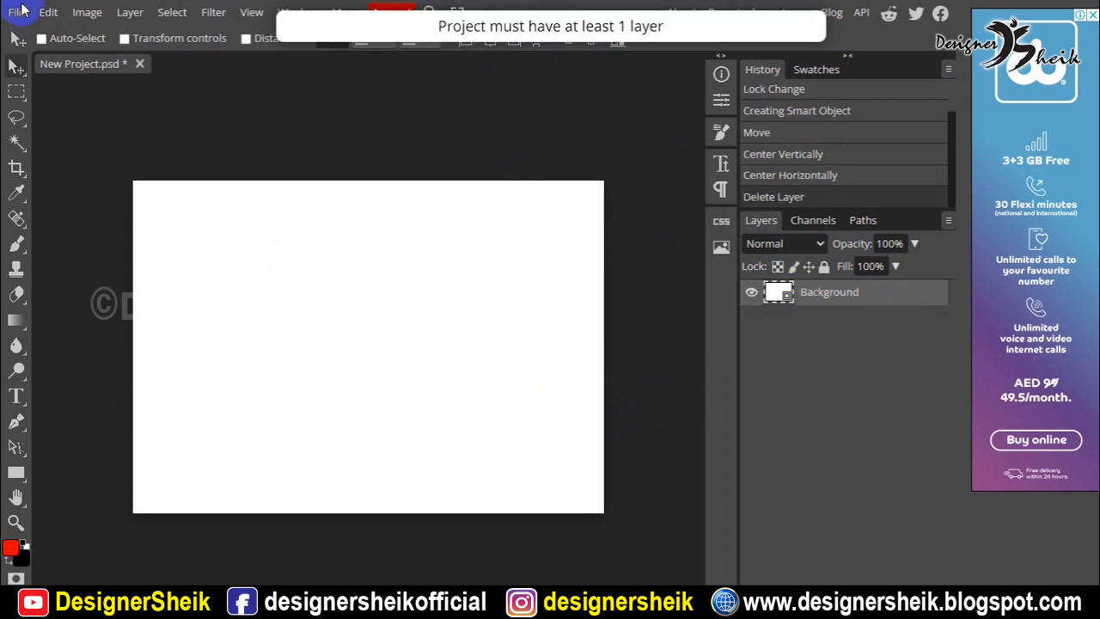
pyautogui.click(16, 395)
pyautogui.click(280, 294)
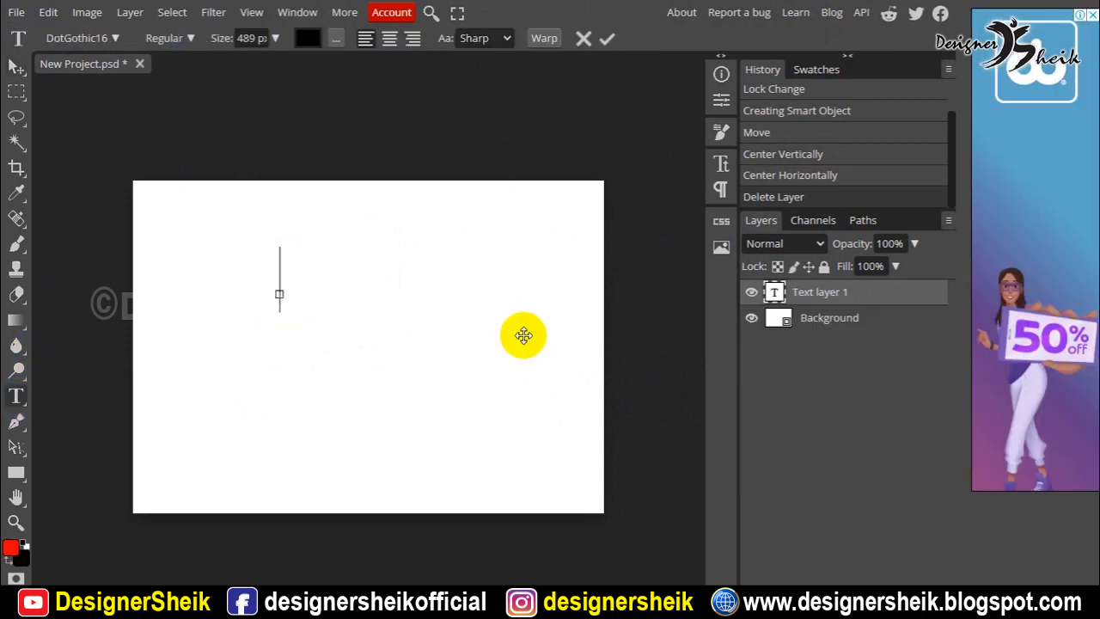
# Step: Start loading a custom font for the text layer and browse to the Fonts folder on Local Disk (E:)
pyautogui.click(100, 38)
pyautogui.click(113, 39)
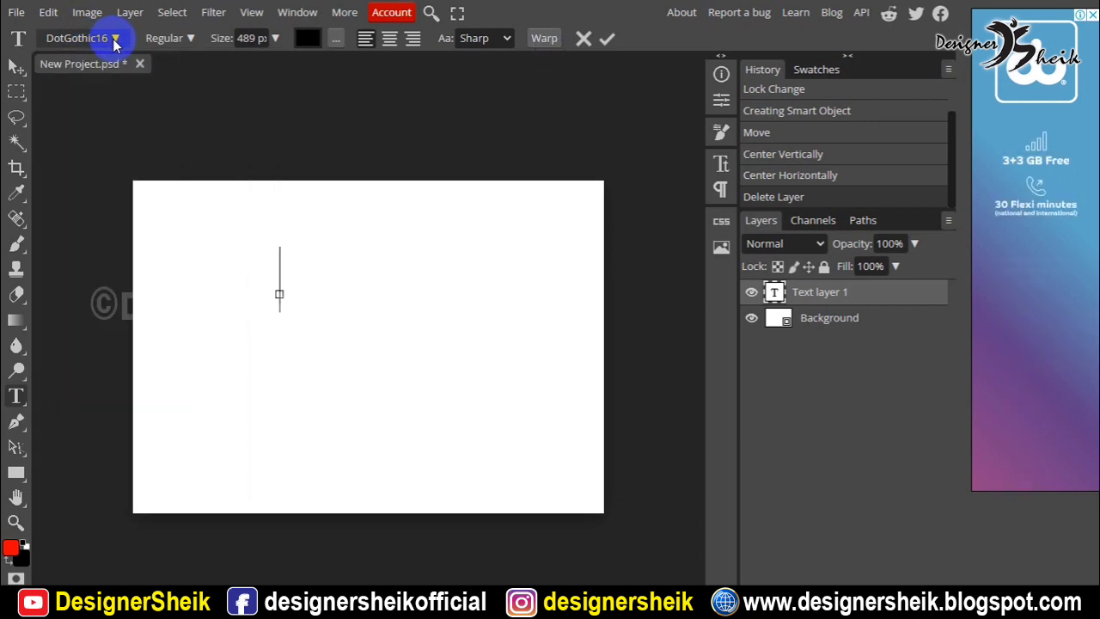
pyautogui.click(113, 38)
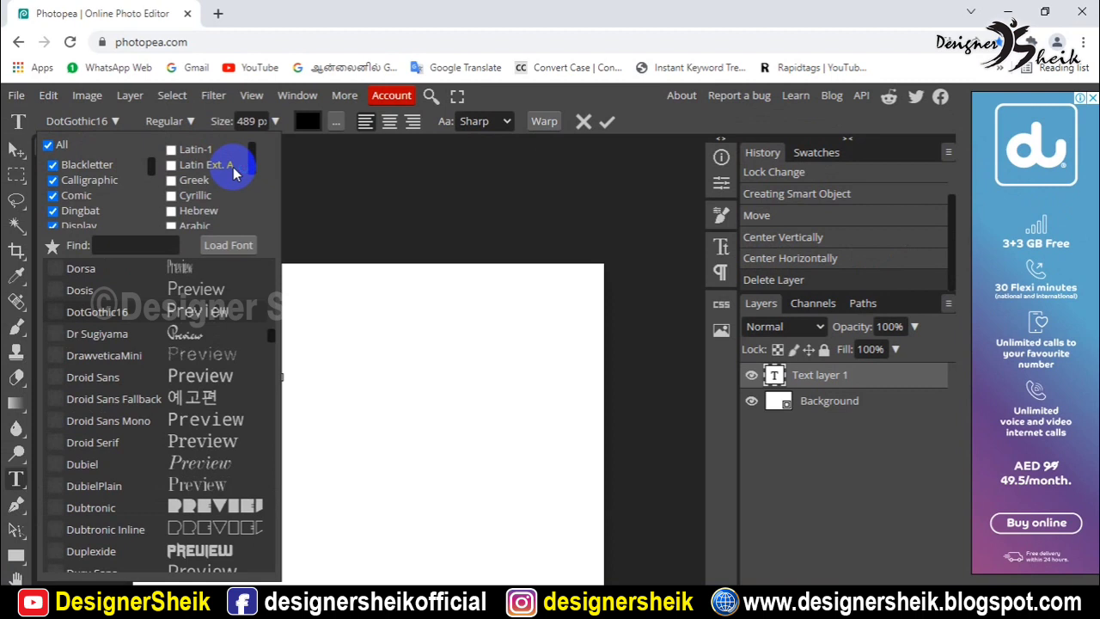
pyautogui.click(233, 167)
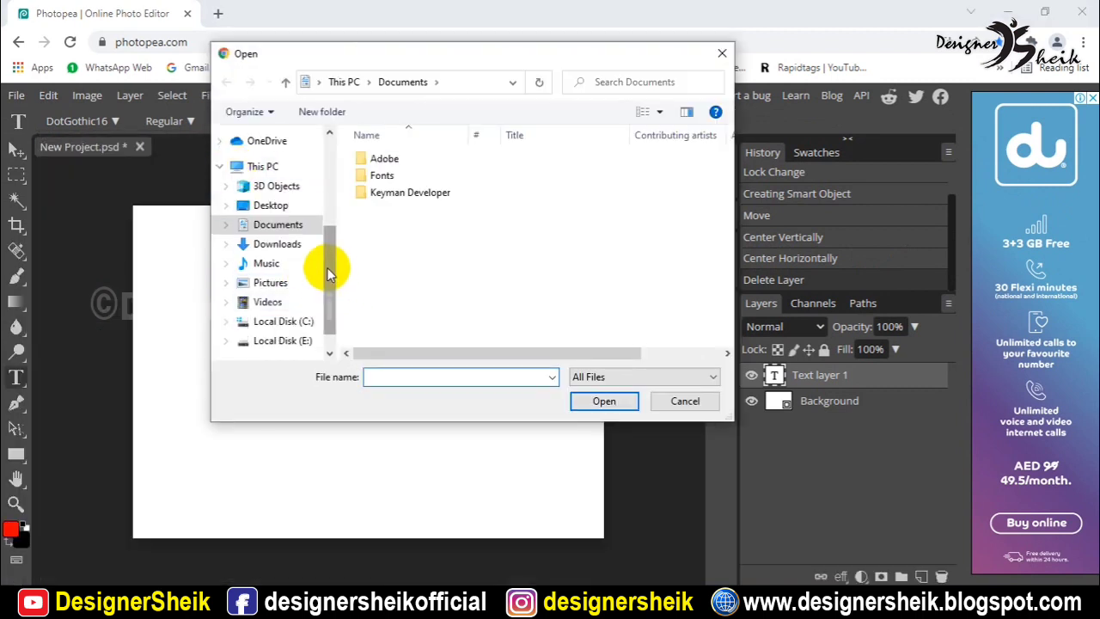
pyautogui.moveTo(327, 267); pyautogui.dragTo(333, 318)
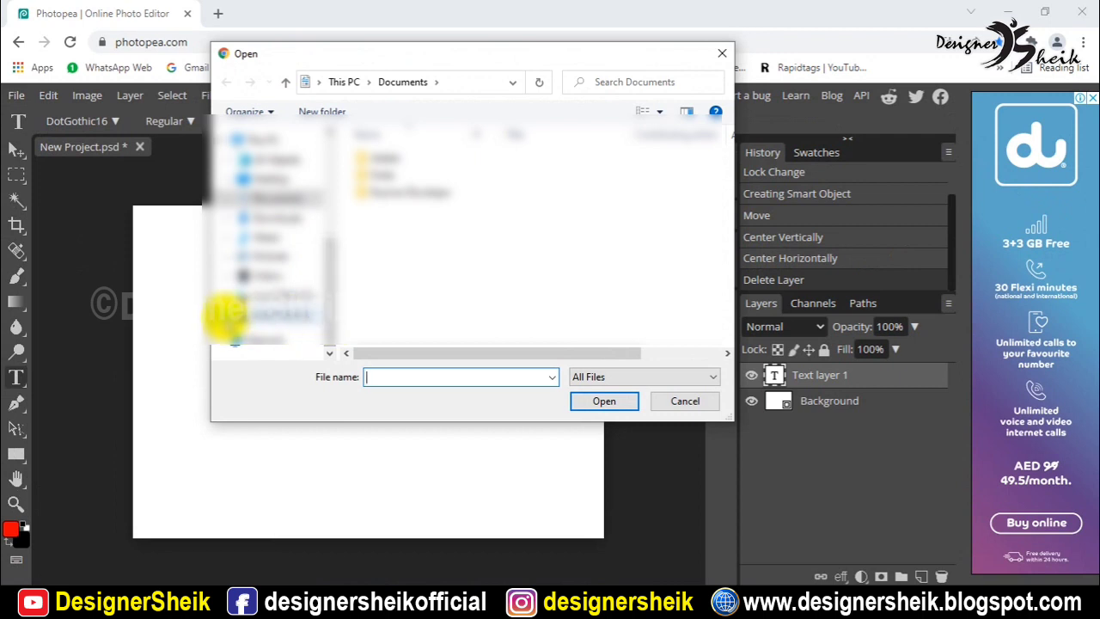
pyautogui.scroll(-3, 226, 316)
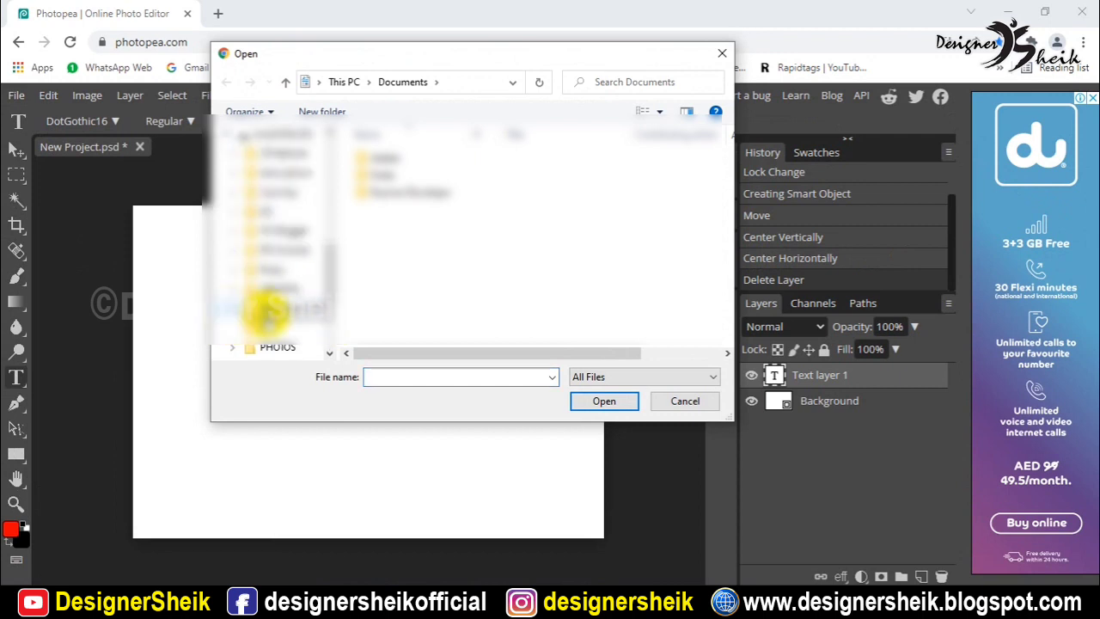
pyautogui.scroll(-1, 260, 284)
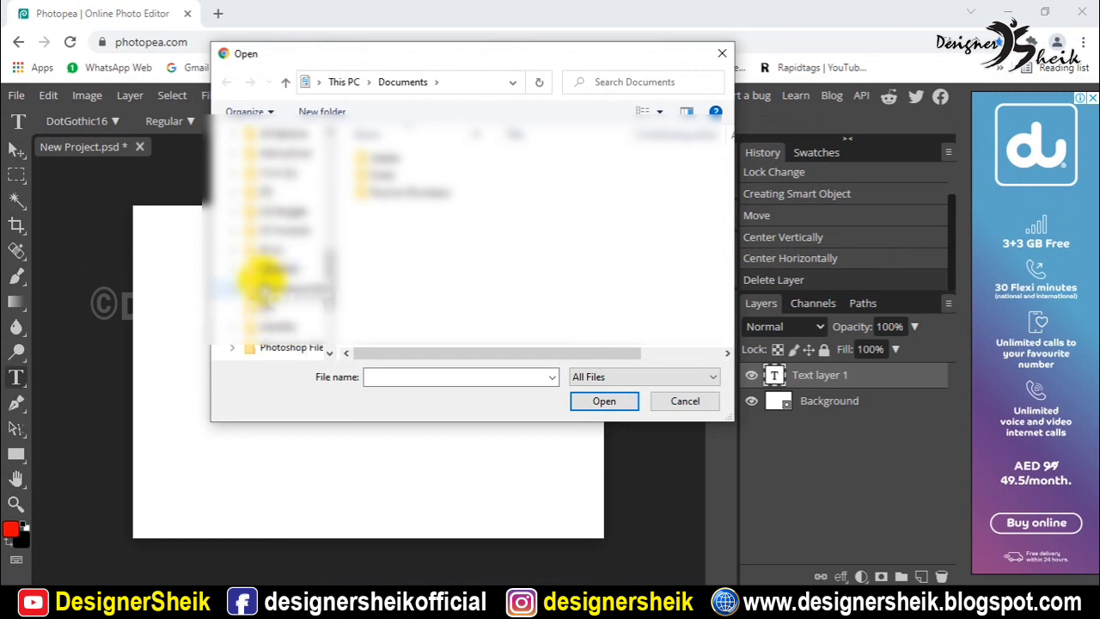
pyautogui.scroll(-2, 260, 280)
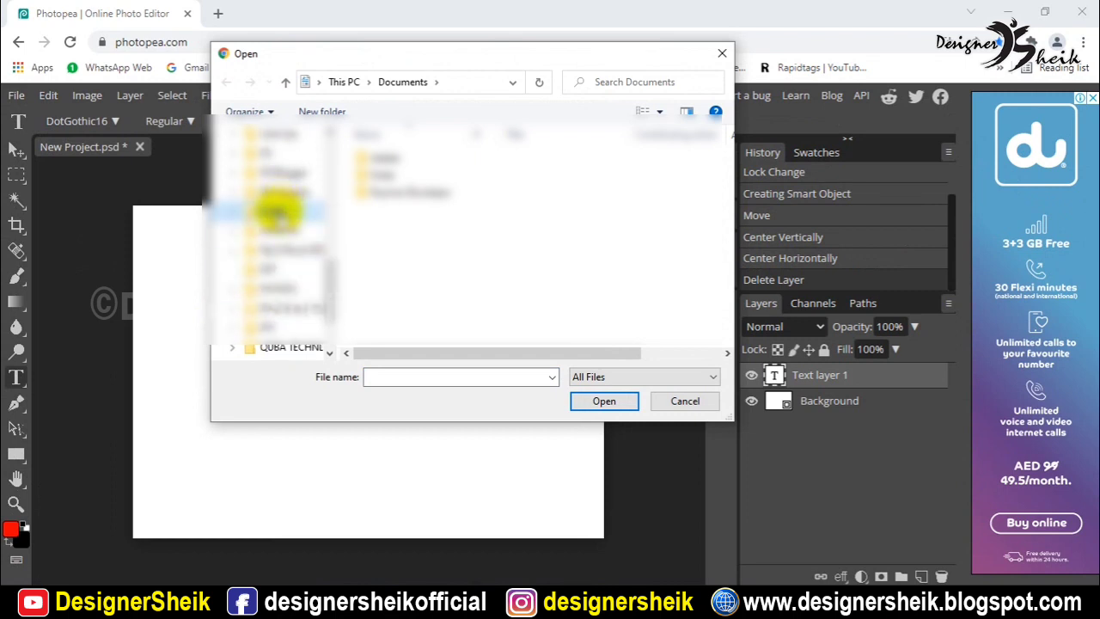
pyautogui.click(275, 211)
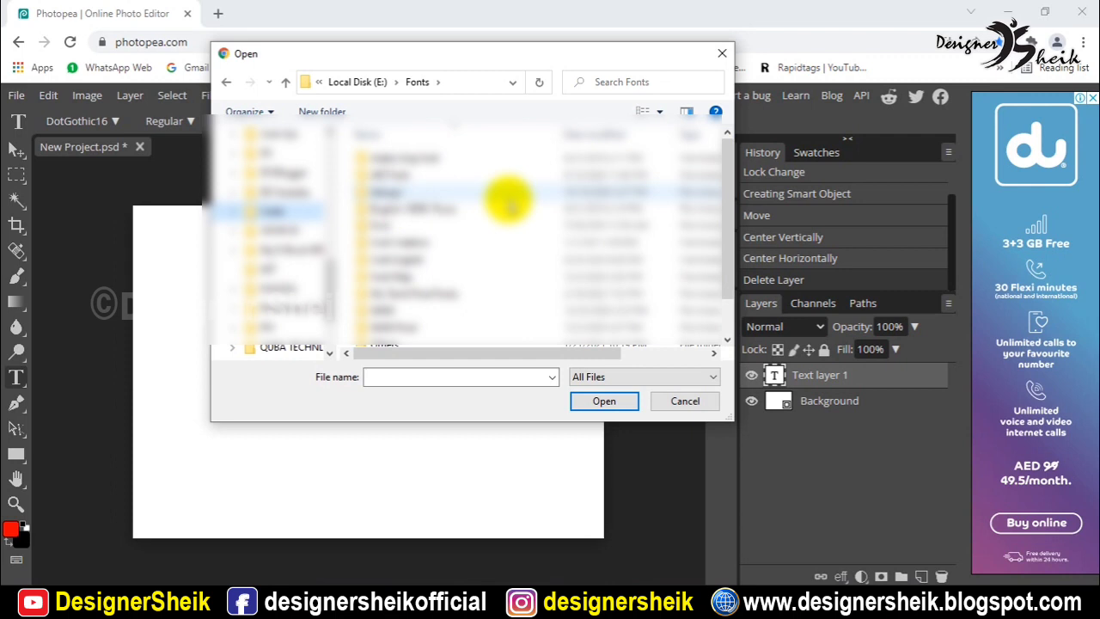
# Step: Open the 25TAMIL-UNI folder inside the My Tamil Final Fonts folder
pyautogui.scroll(-1, 507, 202)
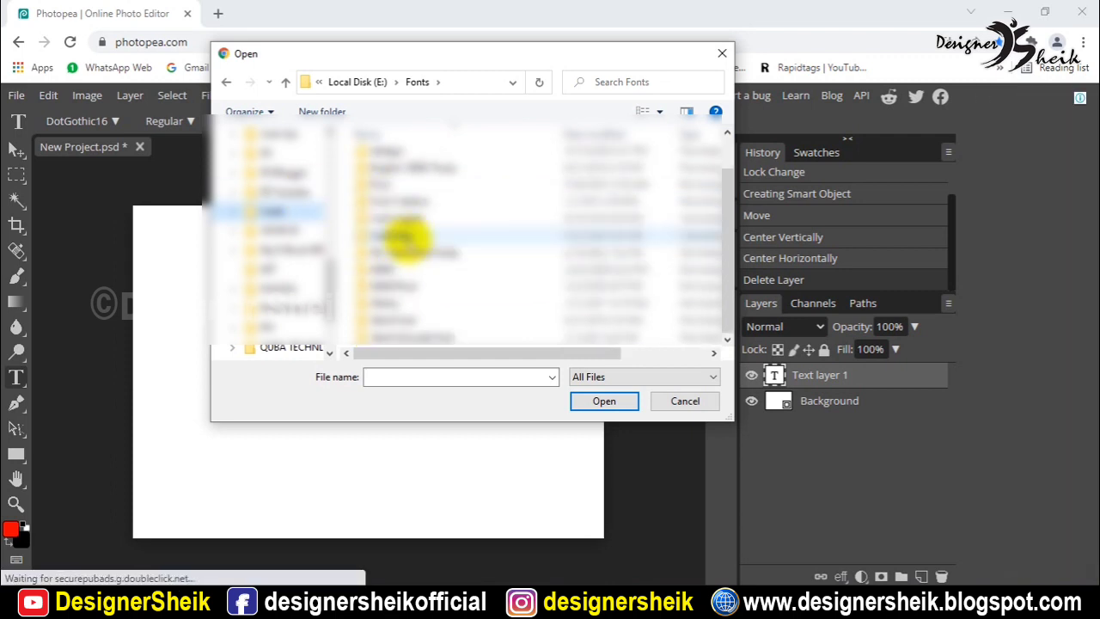
pyautogui.doubleClick(405, 251)
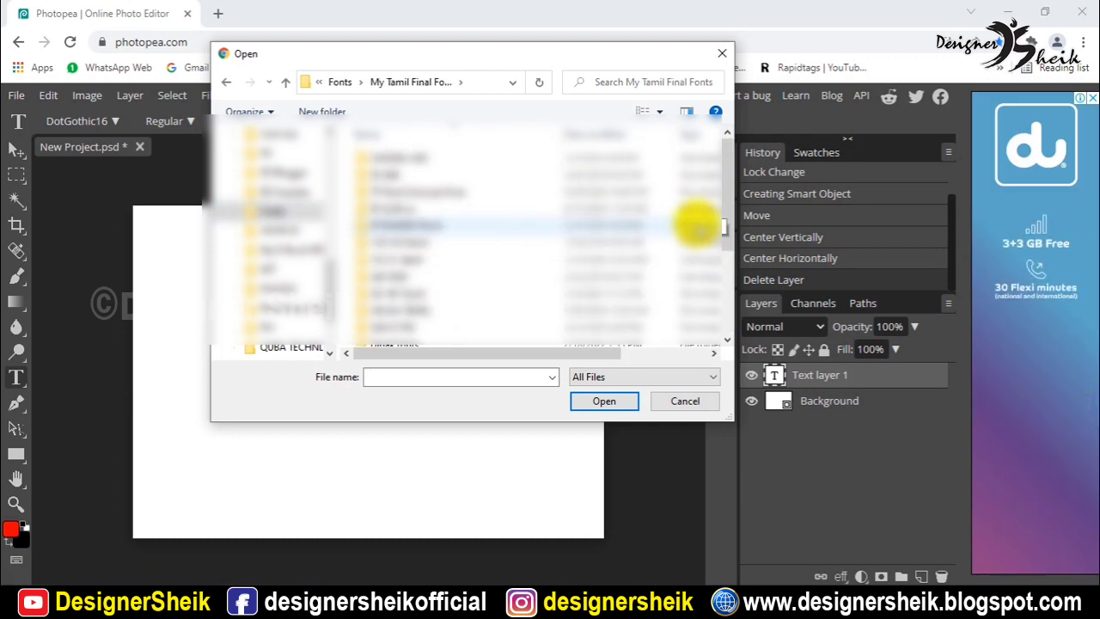
pyautogui.moveTo(728, 227)
pyautogui.mouseDown()
pyautogui.moveTo(730, 255)
pyautogui.moveTo(729, 210)
pyautogui.mouseUp()
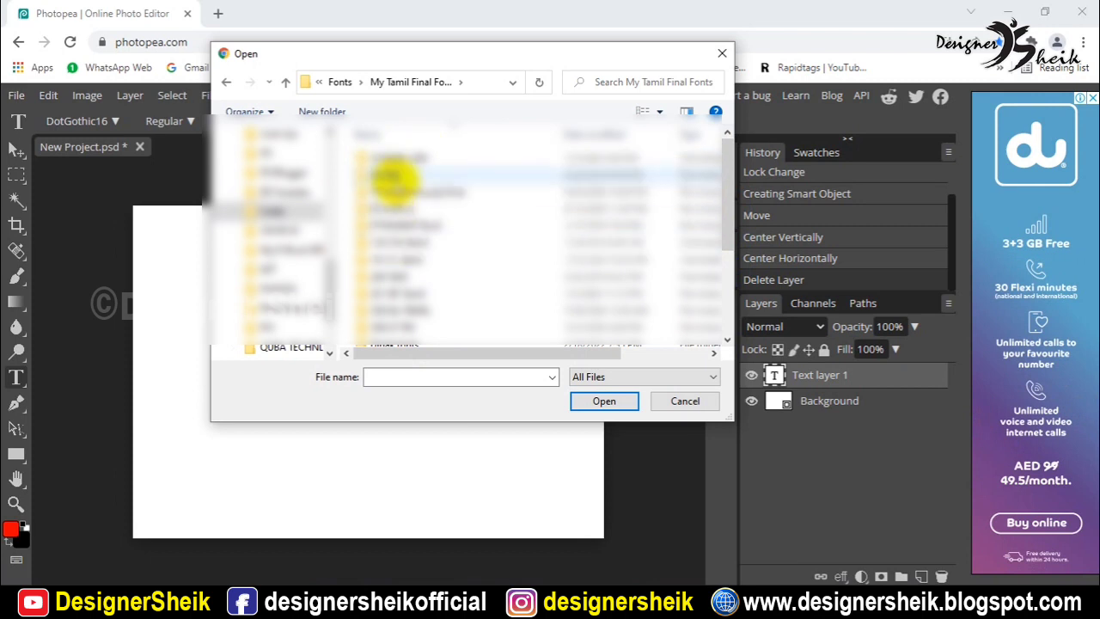
pyautogui.doubleClick(404, 158)
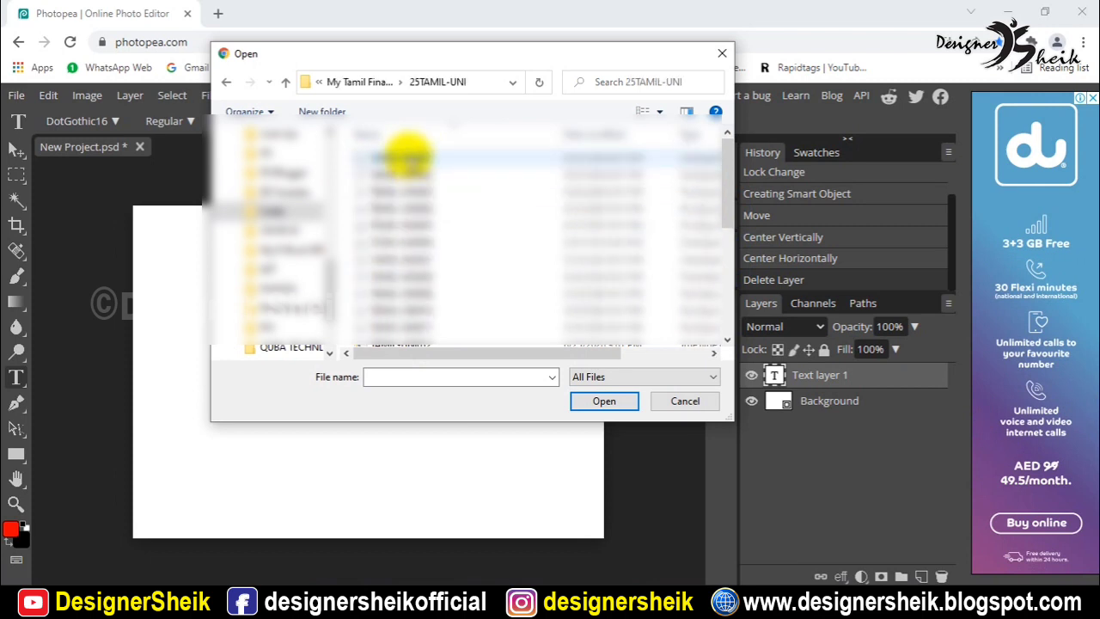
# Step: Load the font files TAMIL-UNI001 through TAMIL-UNI005 and agree to keep them for future editor sessions
pyautogui.moveTo(725, 210); pyautogui.dragTo(721, 143)
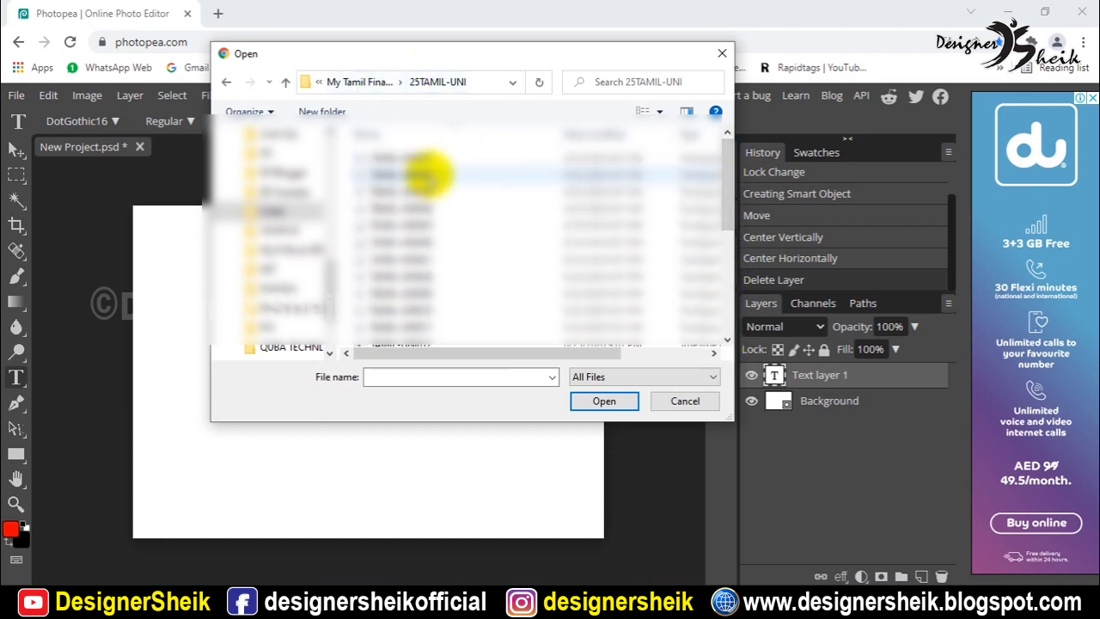
pyautogui.scroll(-5, 417, 185)
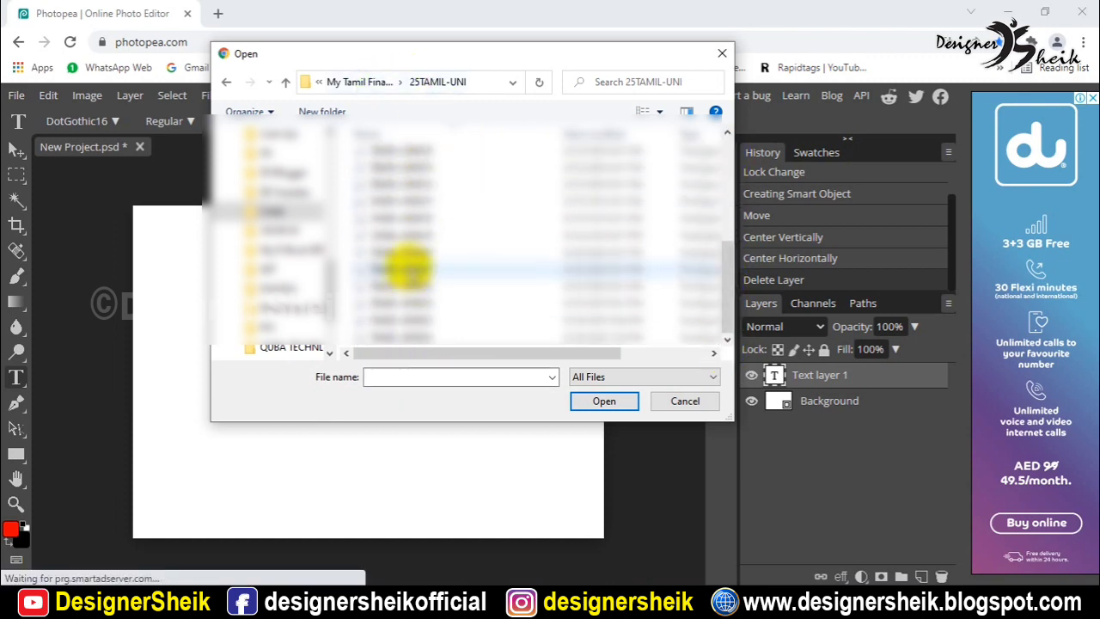
pyautogui.scroll(5, 419, 308)
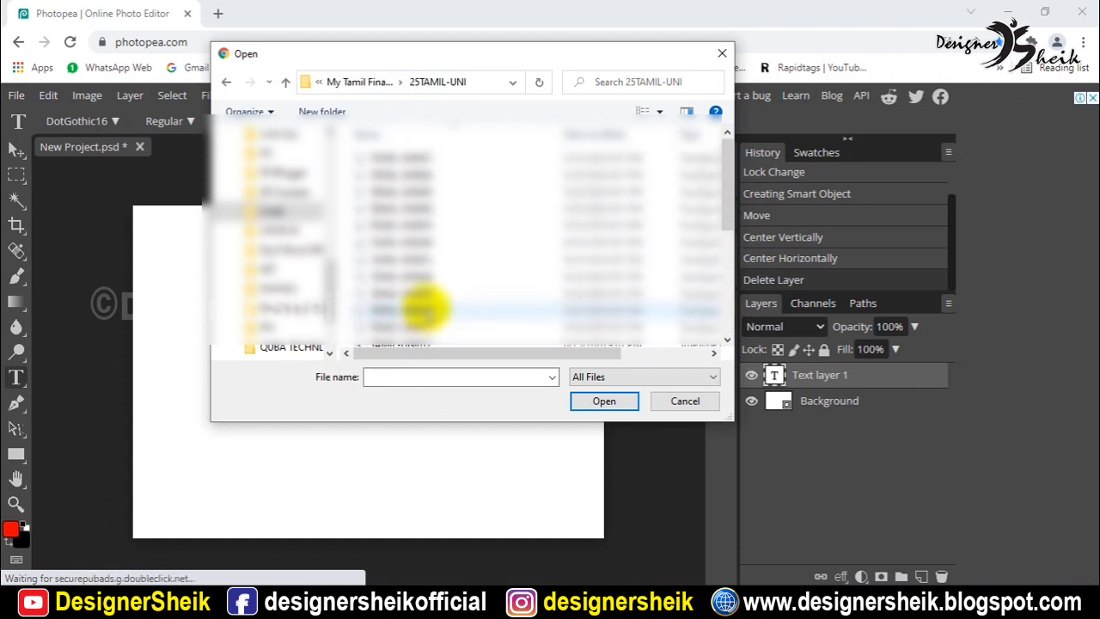
pyautogui.click(421, 159)
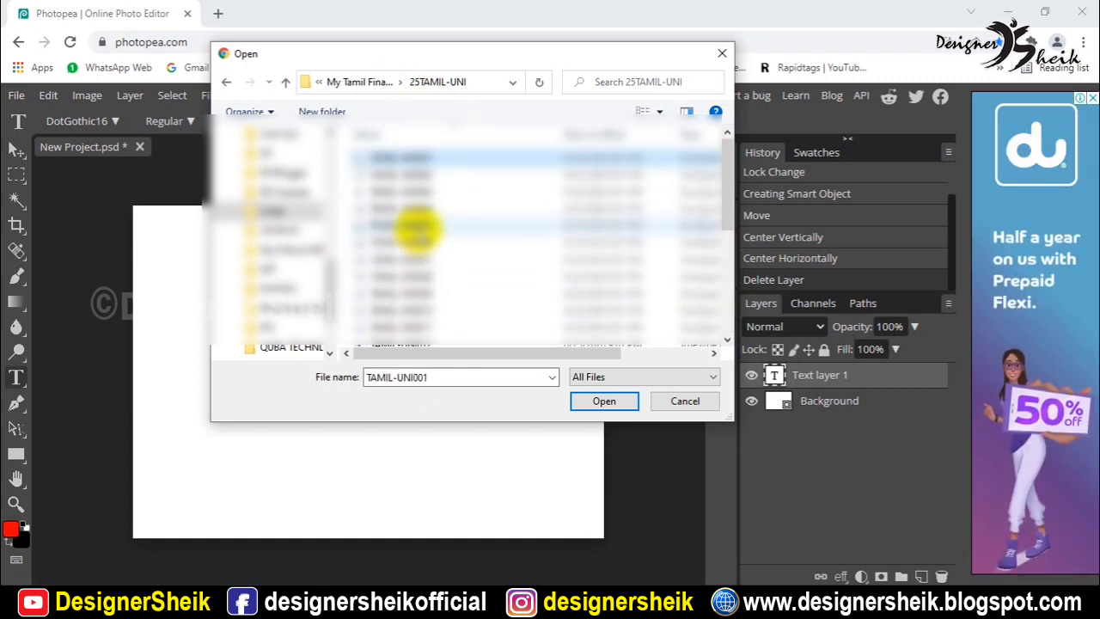
pyautogui.keyDown('shift'); pyautogui.click(416, 225); pyautogui.keyUp('shift')
pyautogui.click(624, 402)
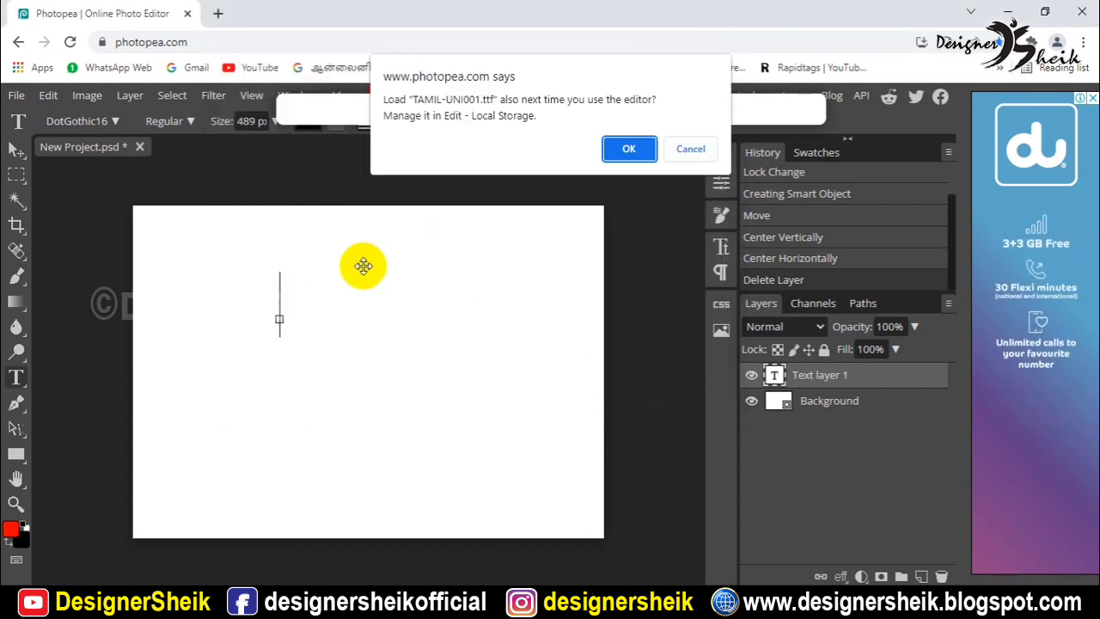
pyautogui.click(629, 149)
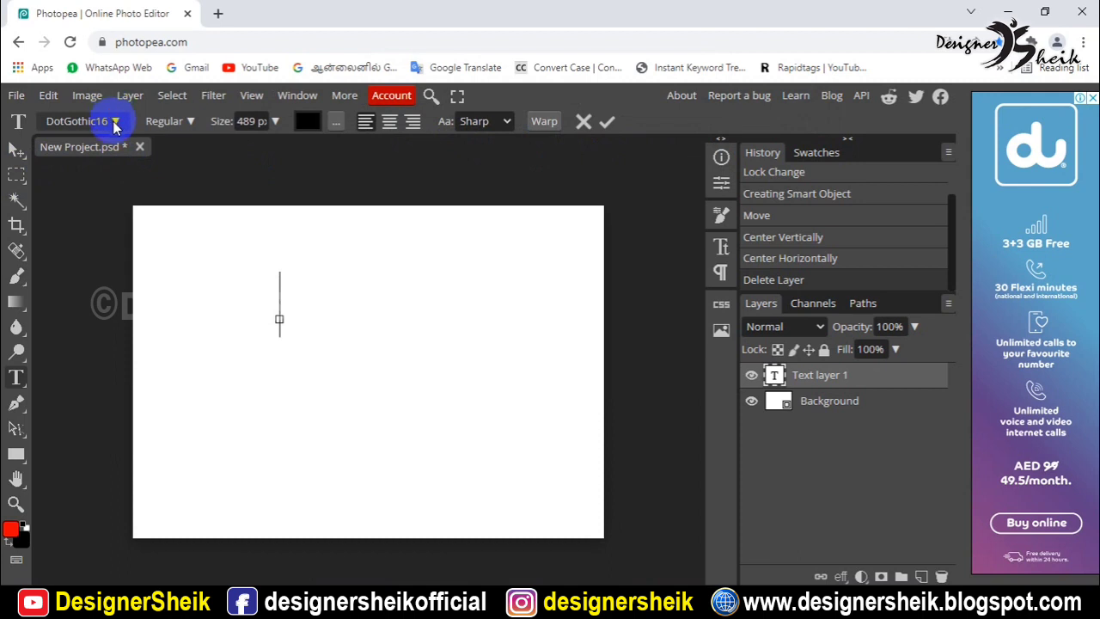
# Step: Search the font list for "tam" and set the text layer's font to TAMIL-UNI001
pyautogui.click(115, 123)
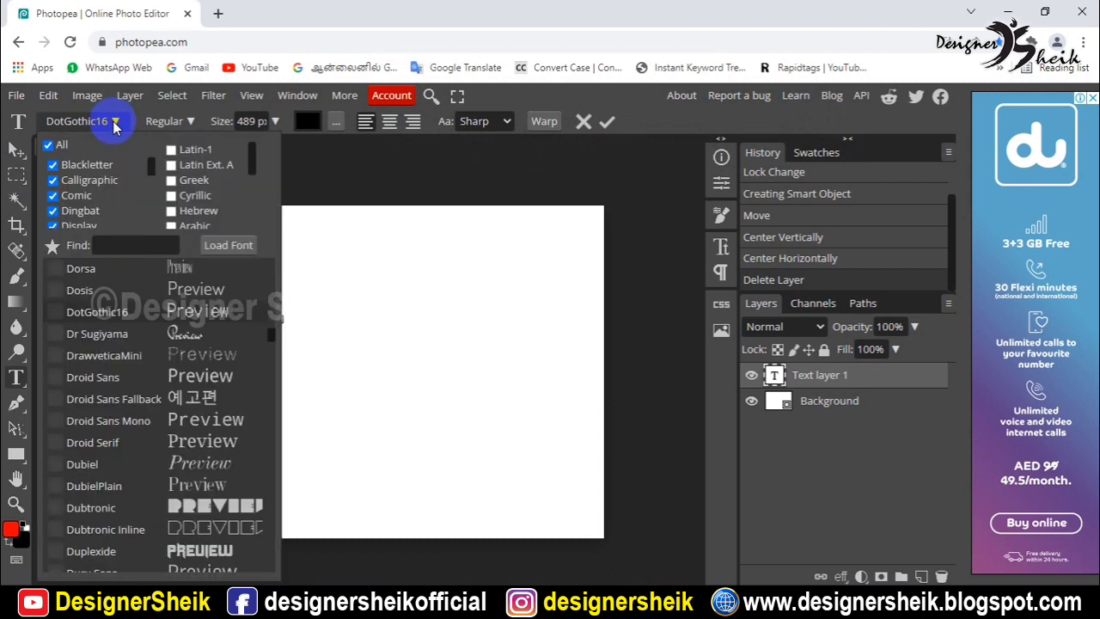
pyautogui.scroll(-5, 170, 451)
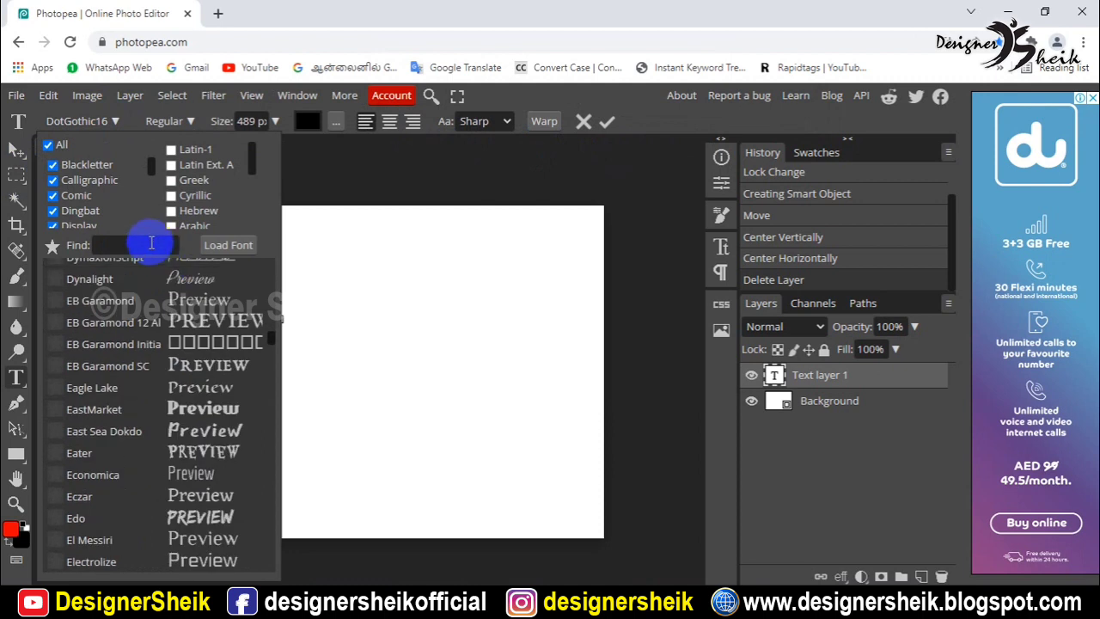
pyautogui.write('ta')
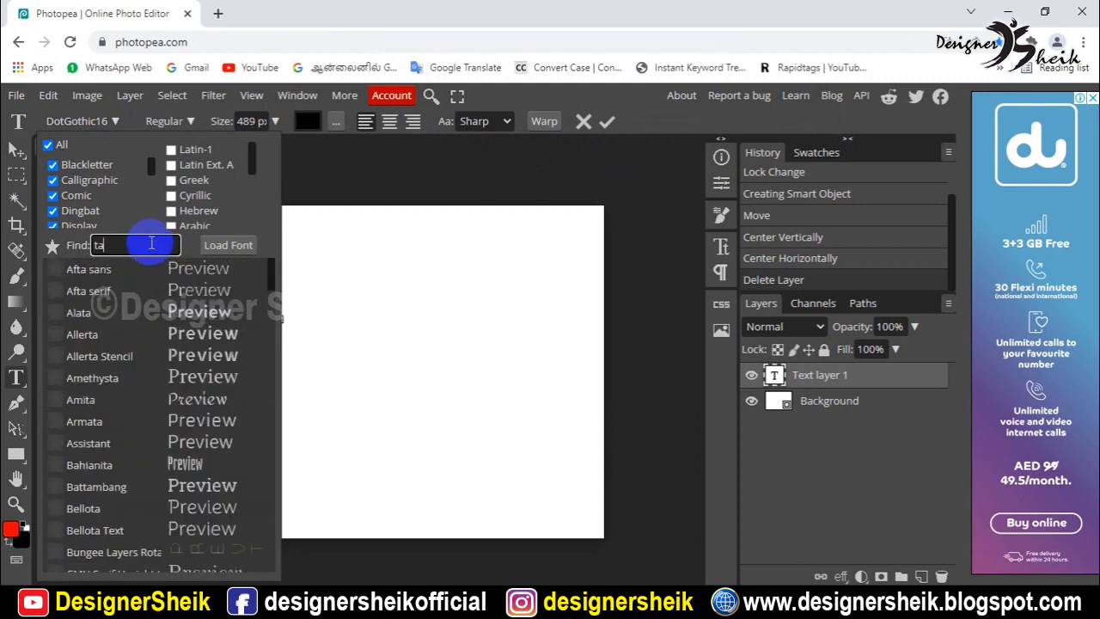
pyautogui.write('m')
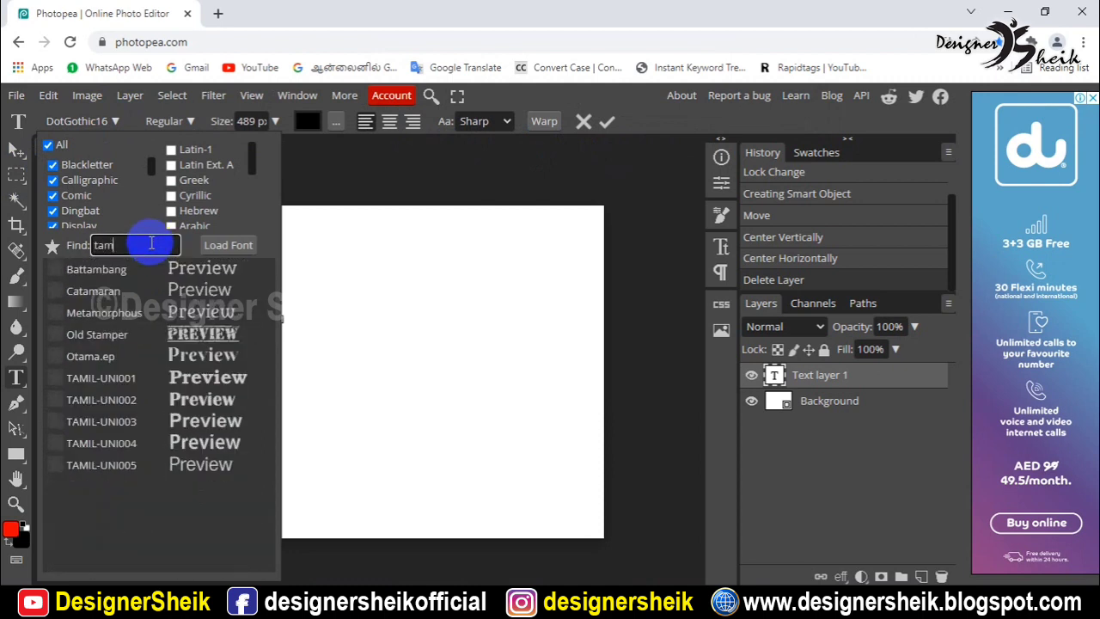
pyautogui.click(147, 378)
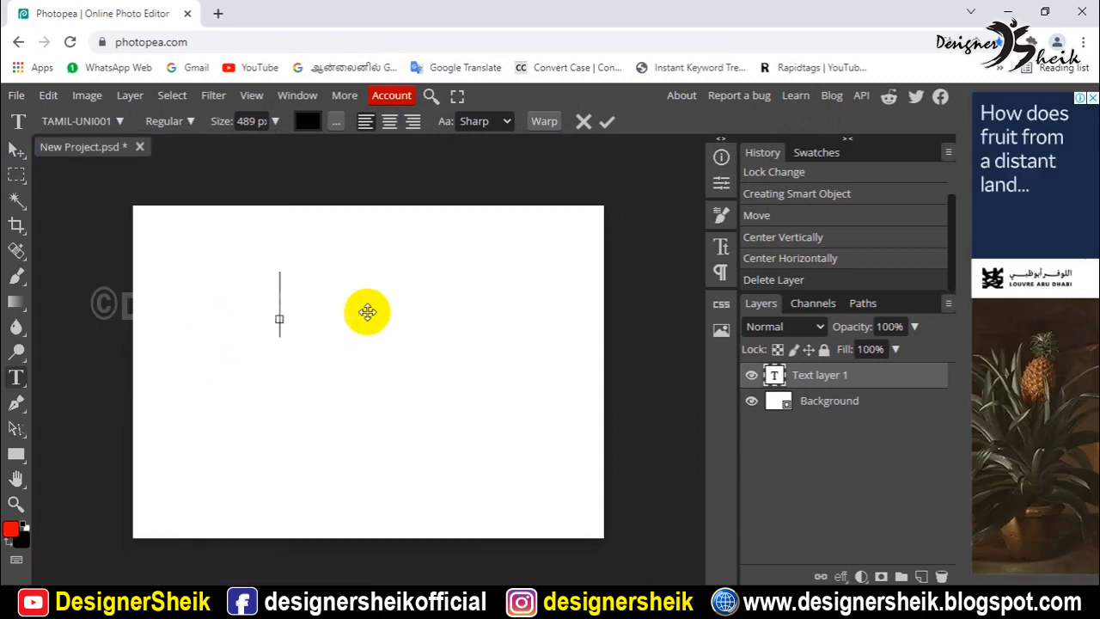
# Step: Open the bookmarked Tamil Google Input Tools page in a new browser tab and write "தமிழ் டைப்" by transliteration
pyautogui.click(221, 13)
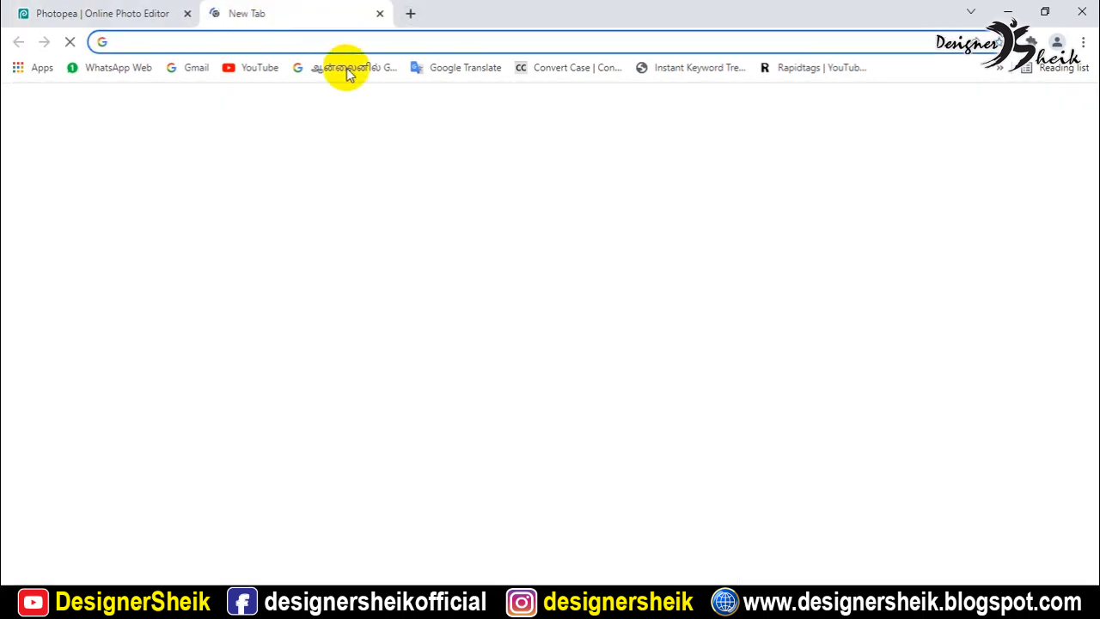
pyautogui.click(351, 70)
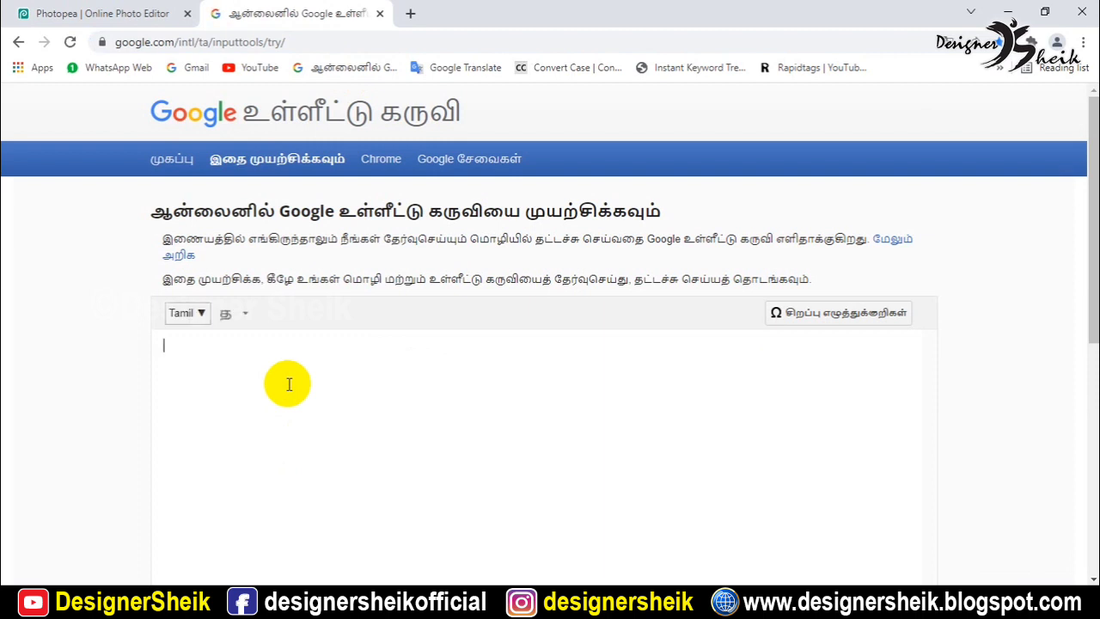
pyautogui.write('tamil ')
pyautogui.write('ty')
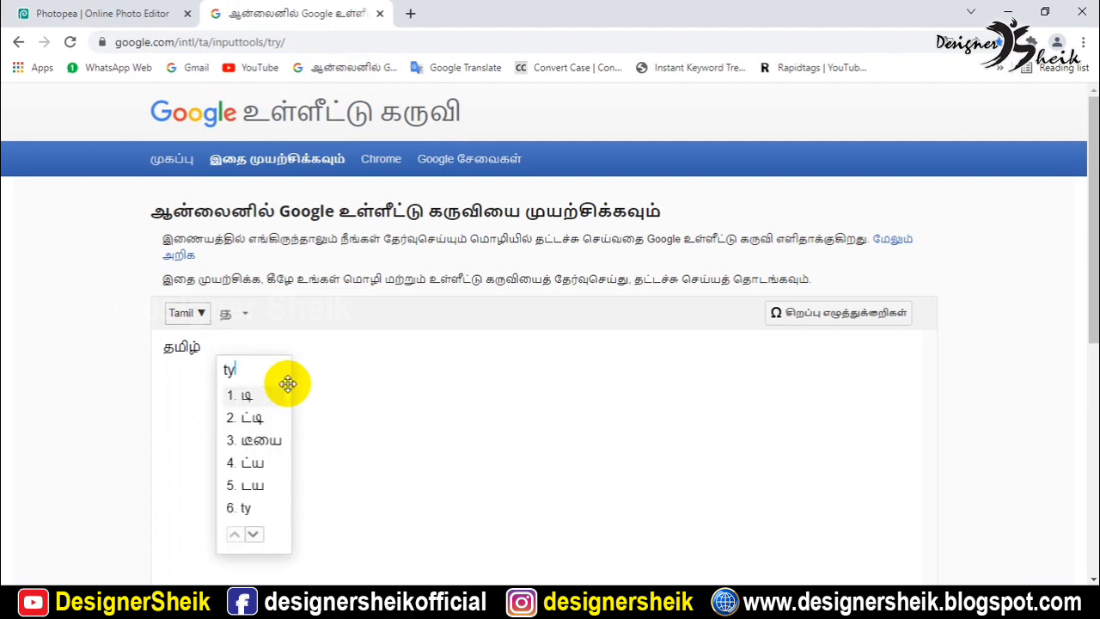
pyautogui.write('pe')
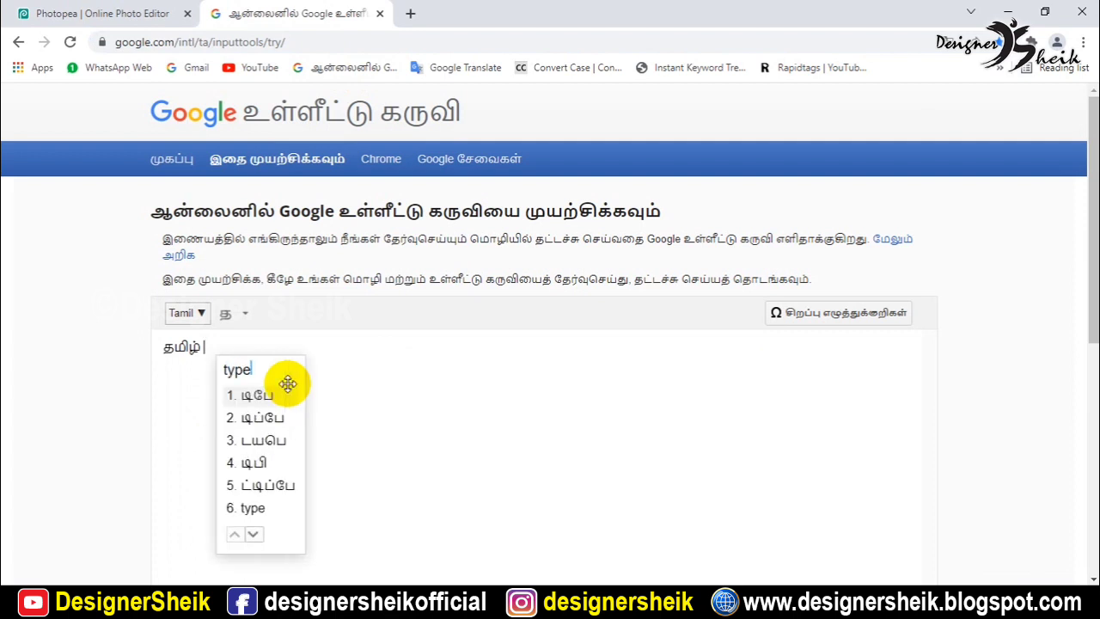
pyautogui.press('BackSpace')
pyautogui.press('BackSpace')
pyautogui.press('BackSpace')
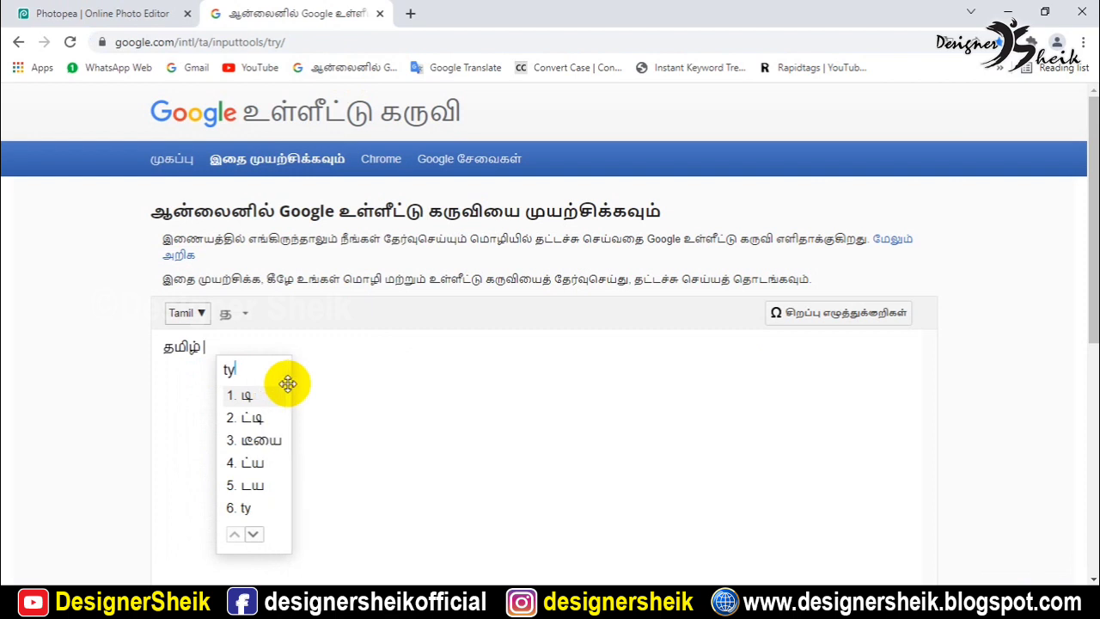
pyautogui.write('aipe')
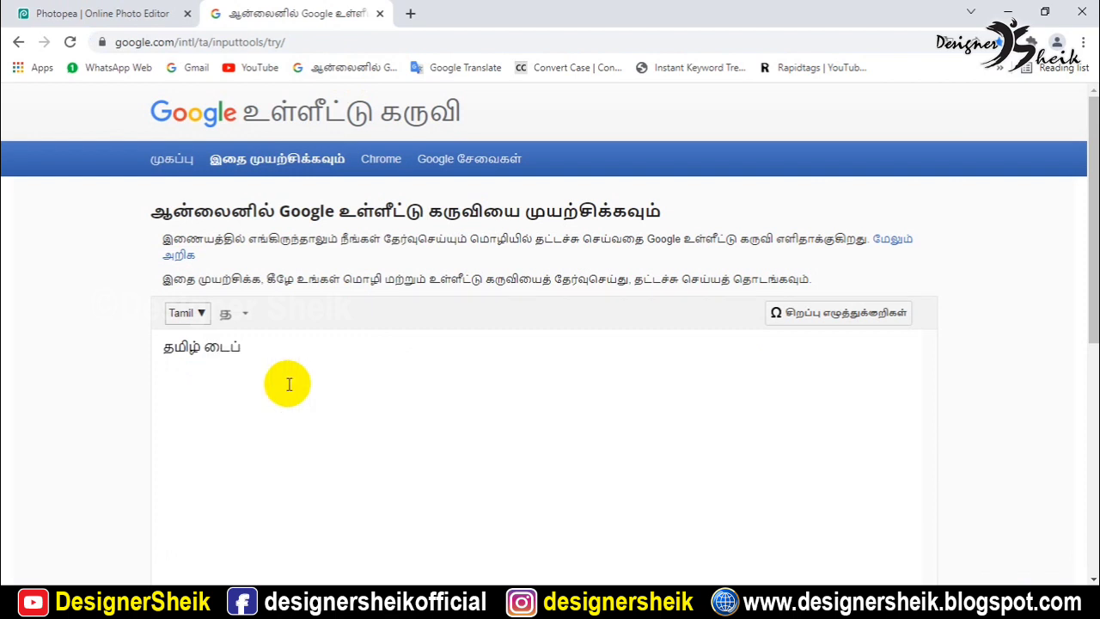
# Step: Switch back to Photopea, insert "தமிழ் டைப்" into the text layer and move it to the upper part of the canvas
pyautogui.click(52, 13)
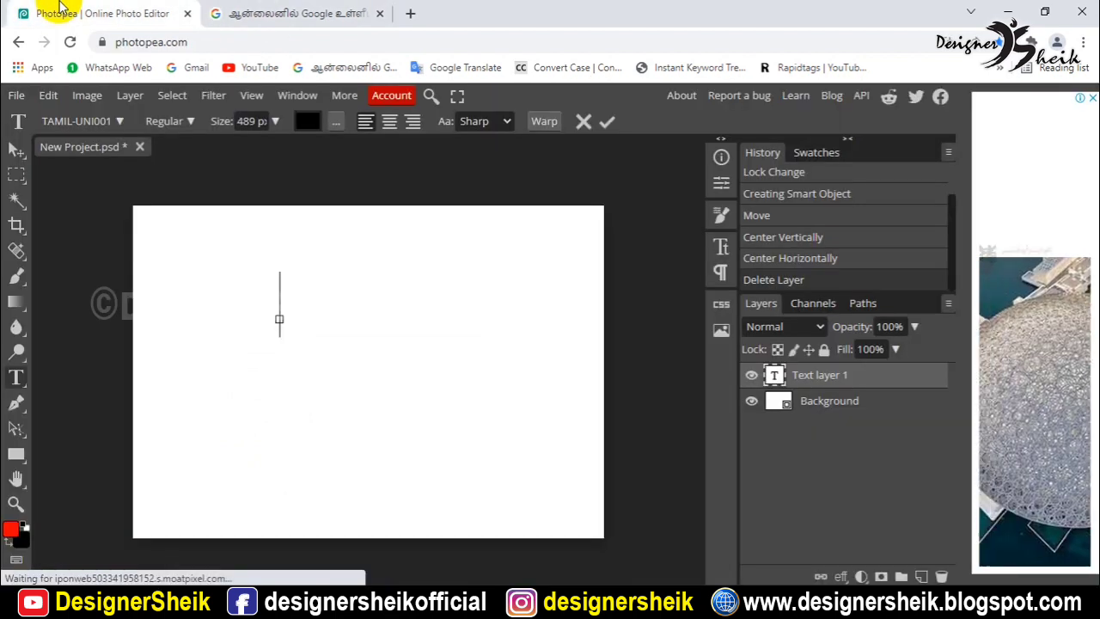
pyautogui.write('தமிழ் டைப்')
pyautogui.hotkey('ctrl', 'a')
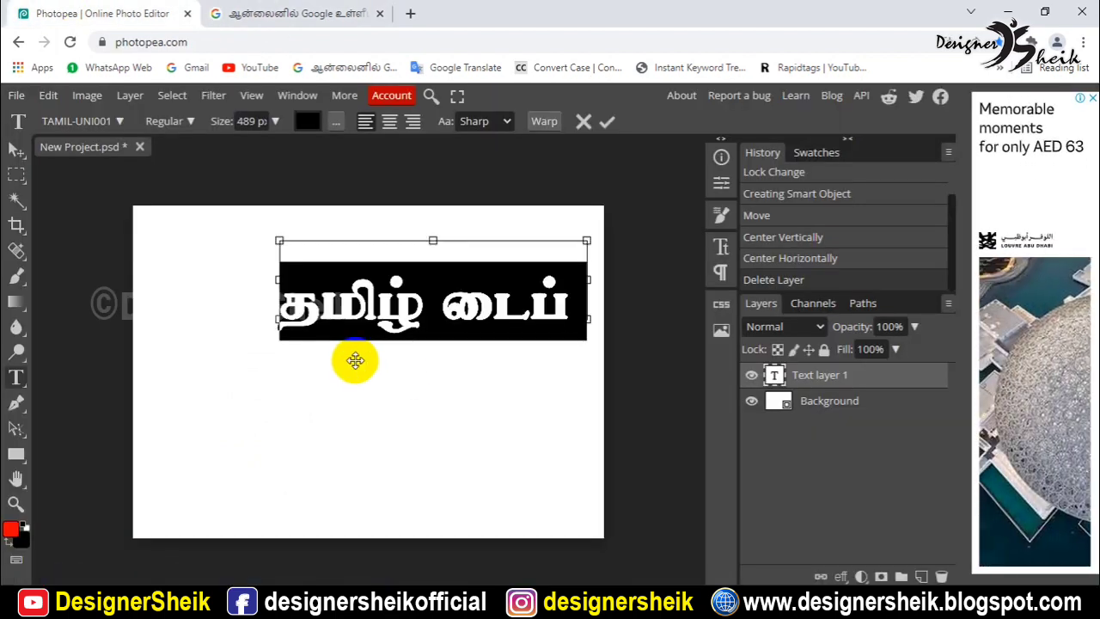
pyautogui.click(16, 148)
pyautogui.moveTo(295, 283)
pyautogui.mouseDown()
pyautogui.moveTo(318, 292)
pyautogui.moveTo(296, 262)
pyautogui.mouseUp()
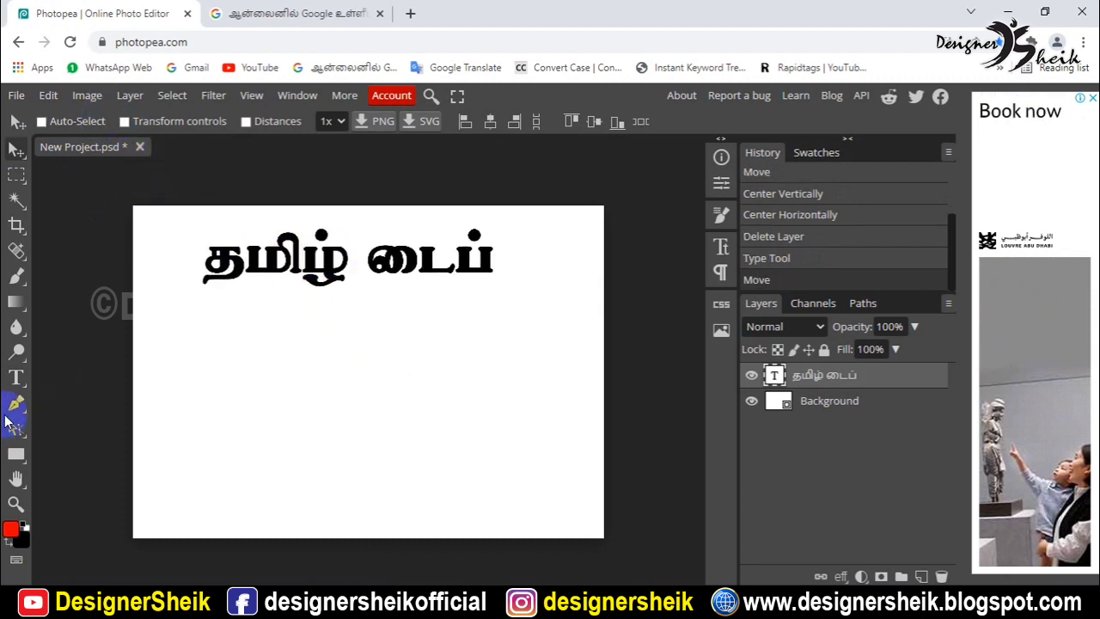
# Step: Select all the text in the Tamil text layer and set its font to TAMIL-UNI002
pyautogui.click(285, 251)
pyautogui.click(286, 252)
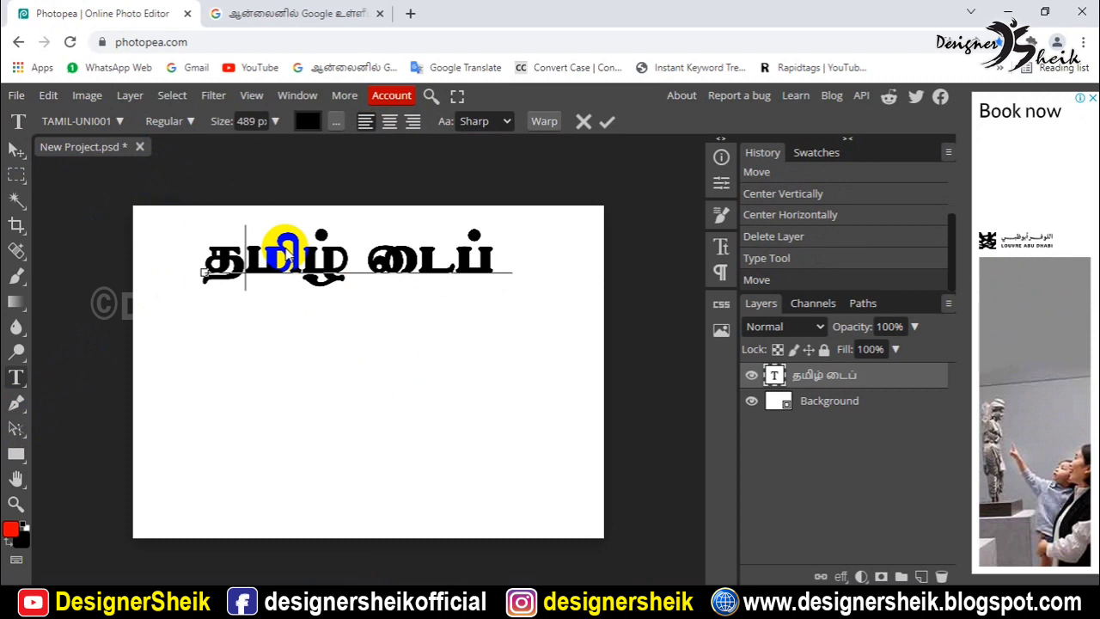
pyautogui.tripleClick(223, 258)
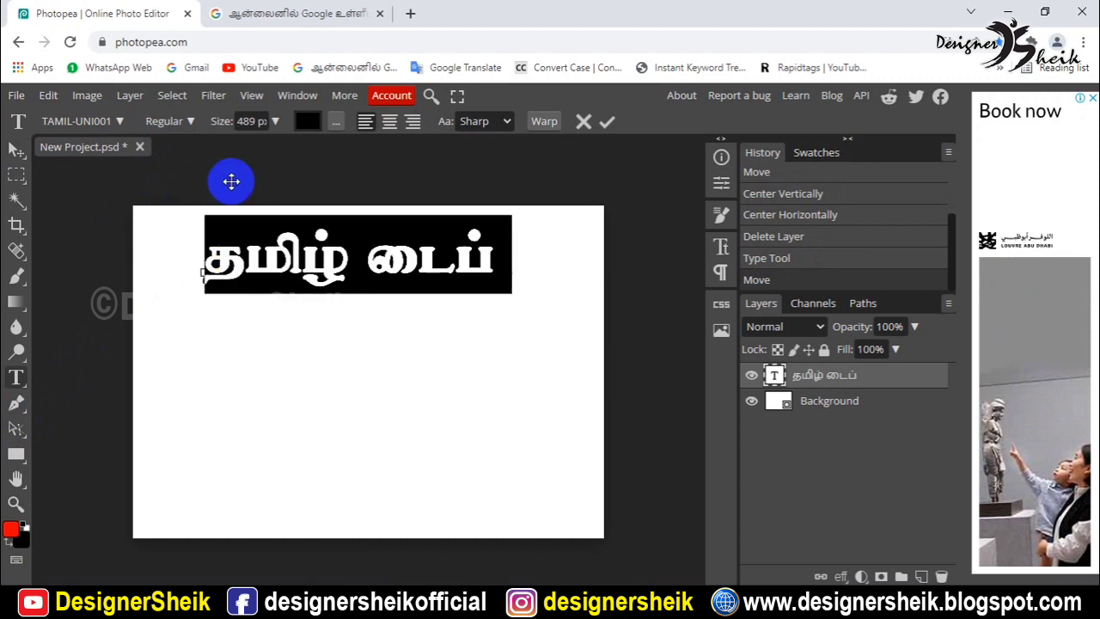
pyautogui.click(120, 122)
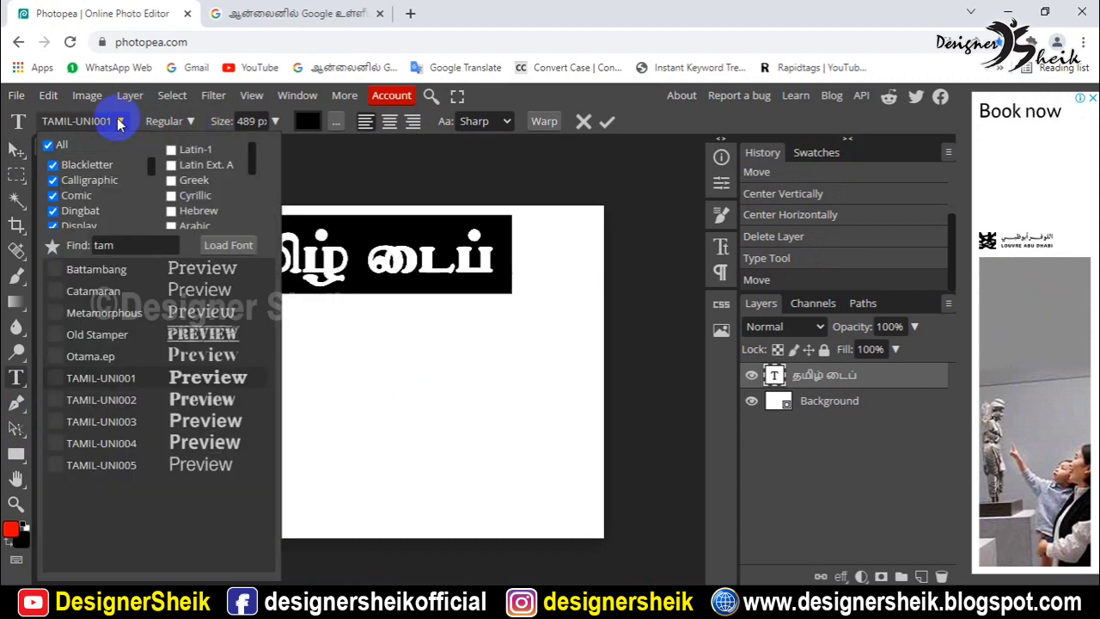
pyautogui.click(113, 404)
# Step: Set the whole Tamil text's font to TAMIL-UNI003 and move the text to about the middle of the canvas
pyautogui.click(83, 125)
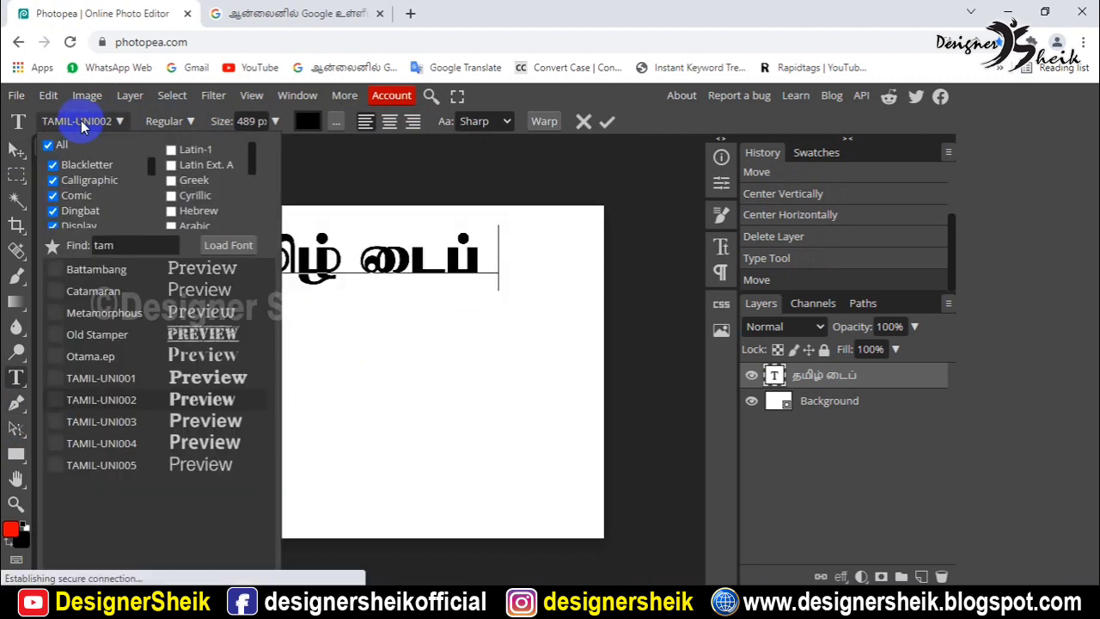
pyautogui.click(129, 421)
pyautogui.tripleClick(456, 254)
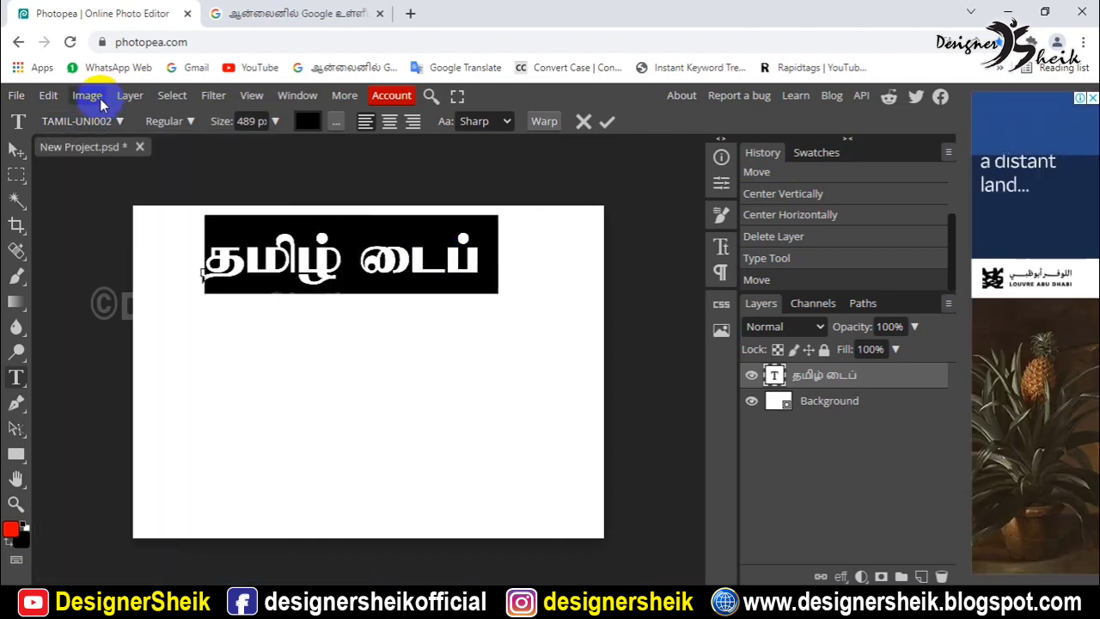
pyautogui.click(112, 125)
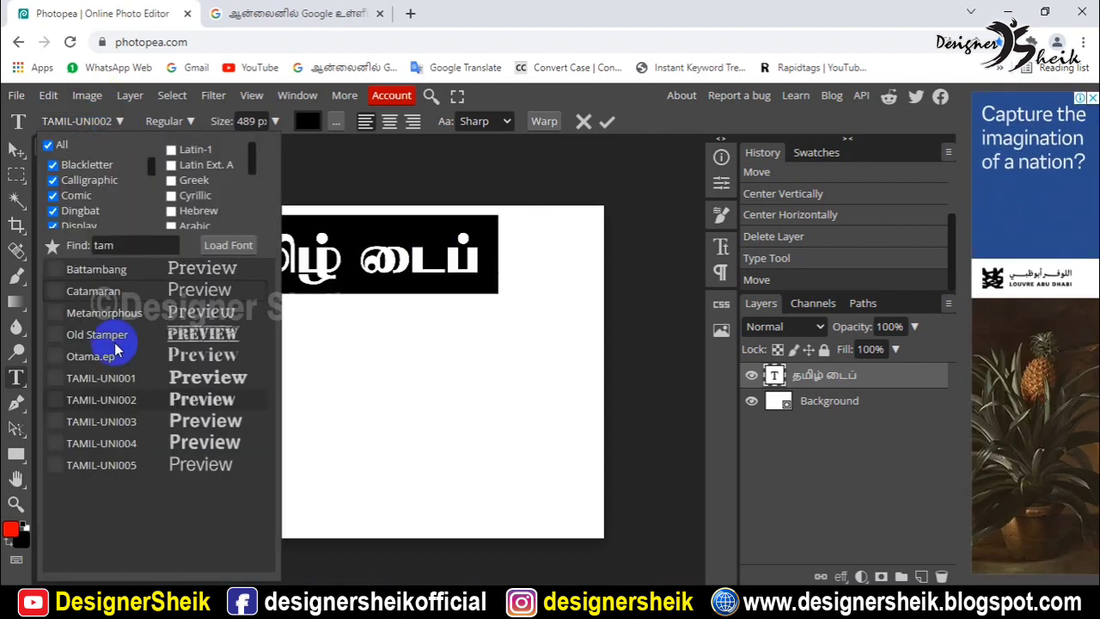
pyautogui.click(115, 422)
pyautogui.moveTo(312, 229); pyautogui.dragTo(446, 245)
pyautogui.click(432, 251)
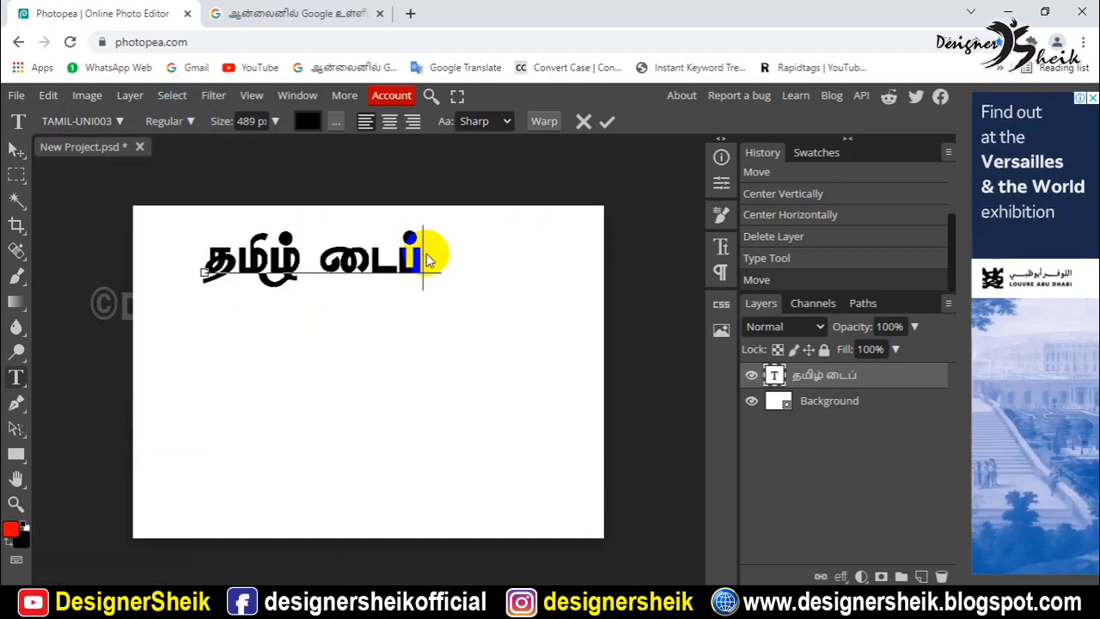
pyautogui.click(13, 153)
pyautogui.moveTo(418, 270); pyautogui.dragTo(443, 317)
# Step: Examine the save options: open and cancel the Save as PSD dialog, and review the available export formats
pyautogui.click(16, 98)
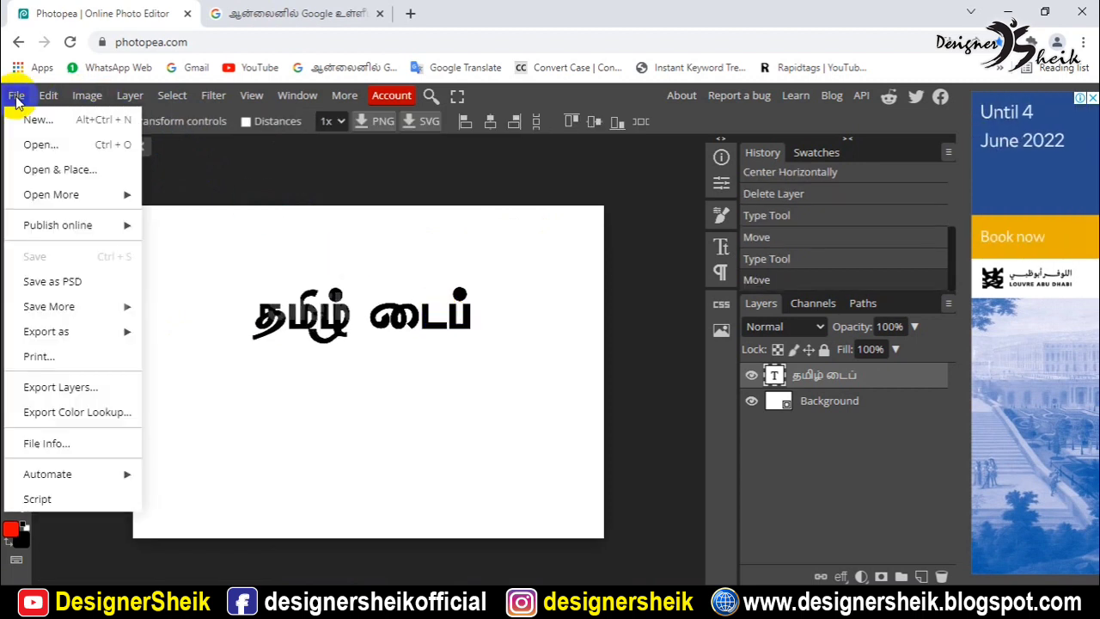
pyautogui.click(75, 285)
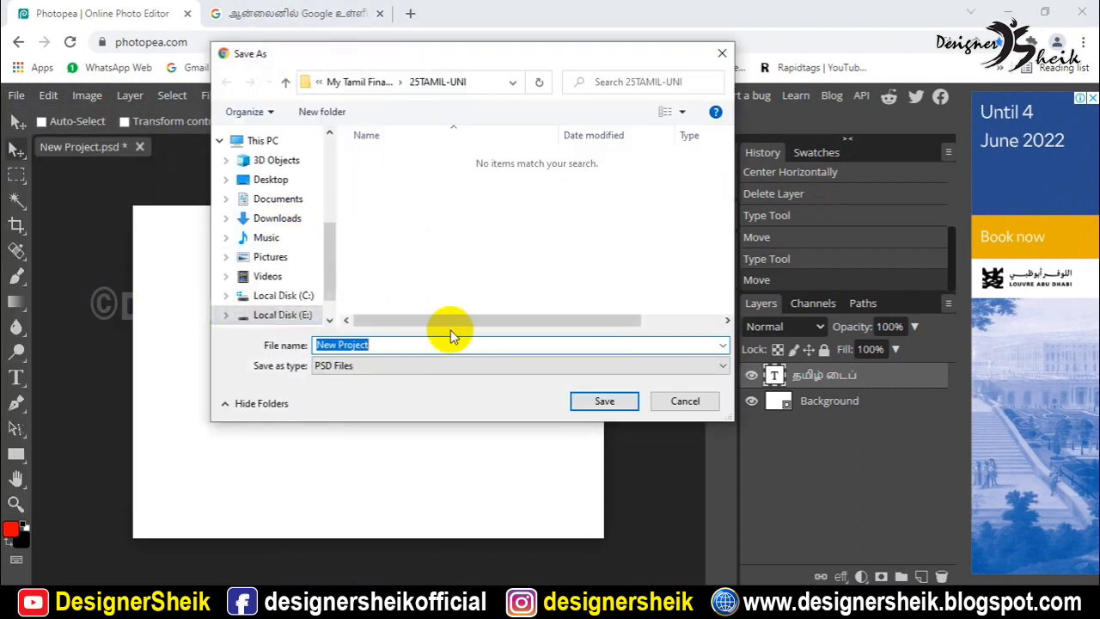
pyautogui.click(692, 402)
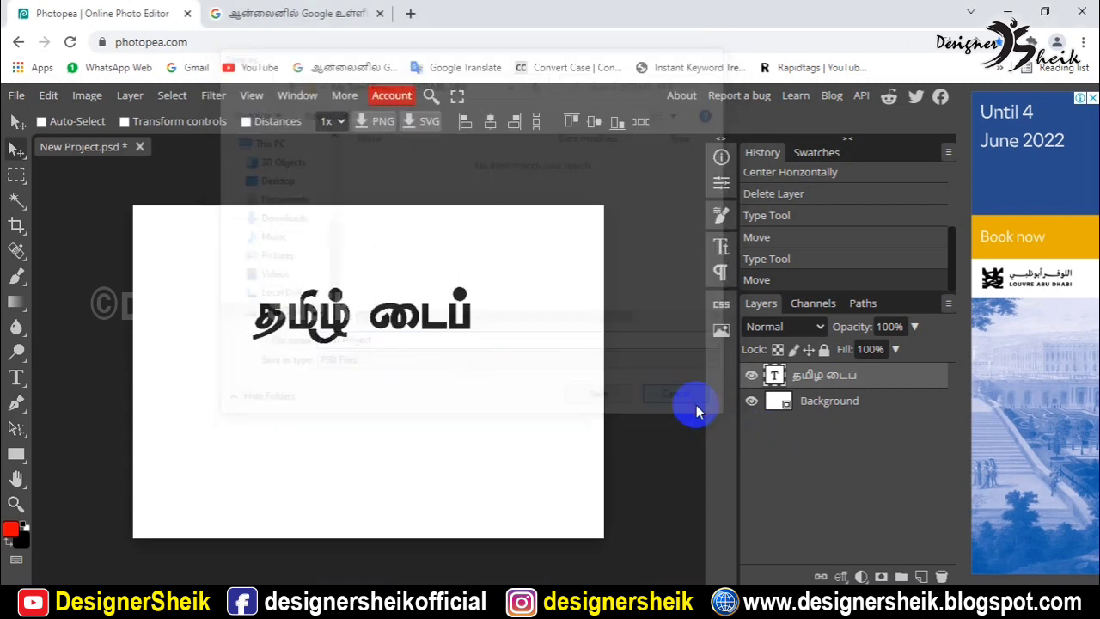
pyautogui.click(14, 98)
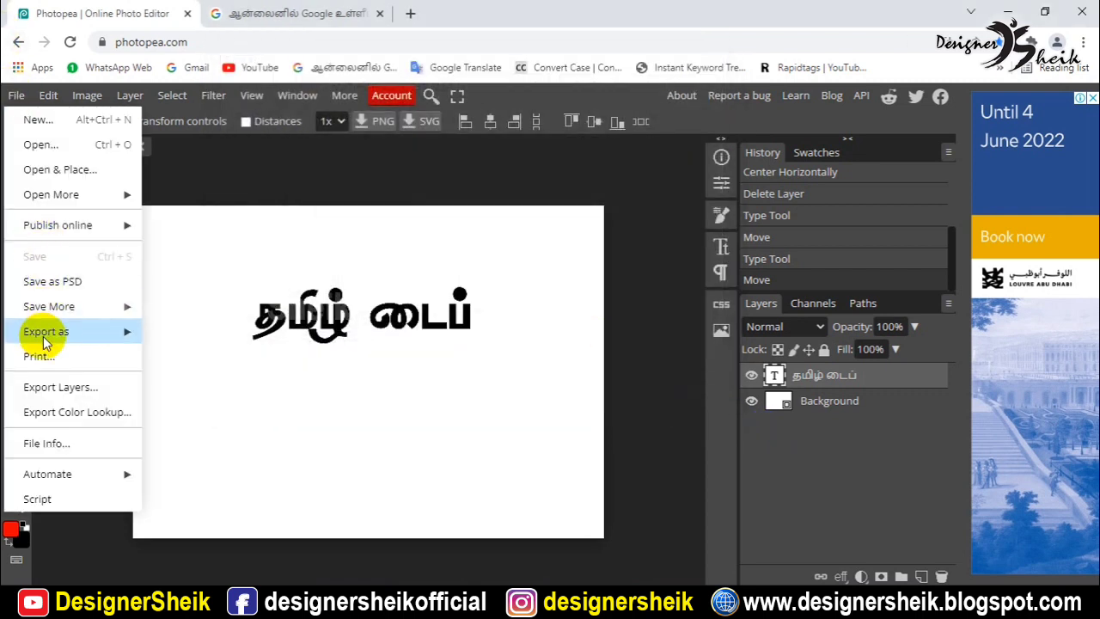
pyautogui.moveTo(53, 315)
pyautogui.moveTo(57, 335)
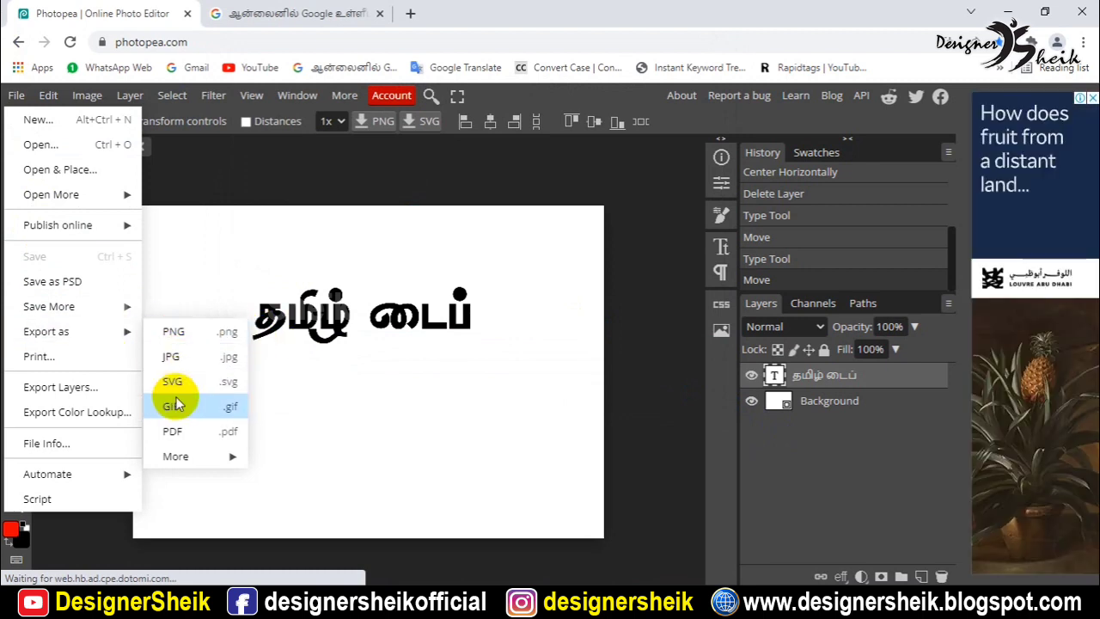
pyautogui.moveTo(229, 459)
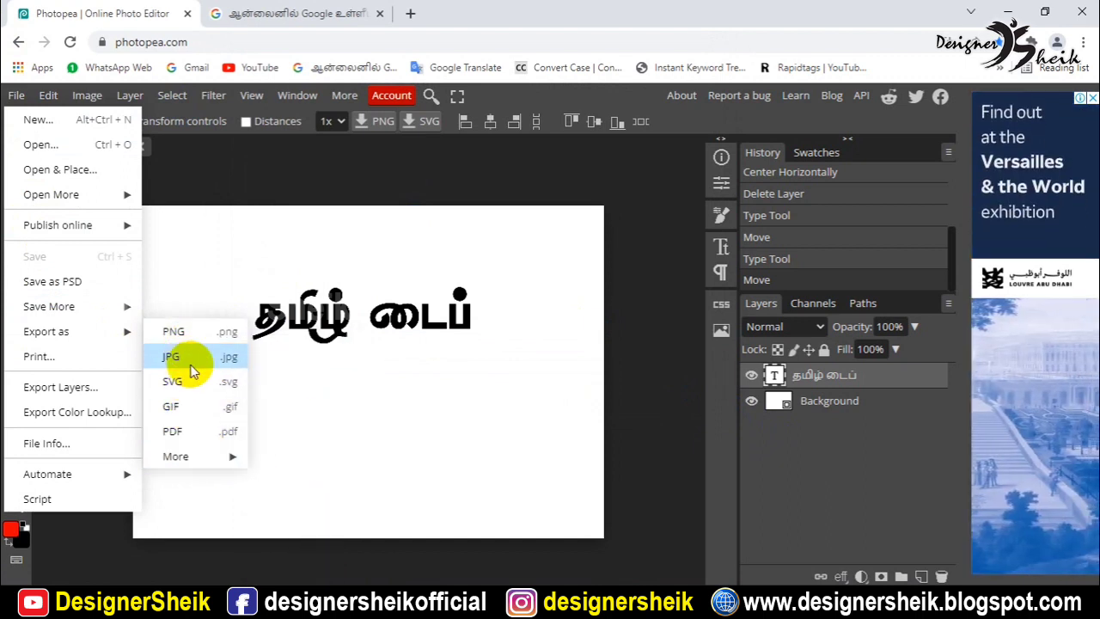
pyautogui.click(376, 345)
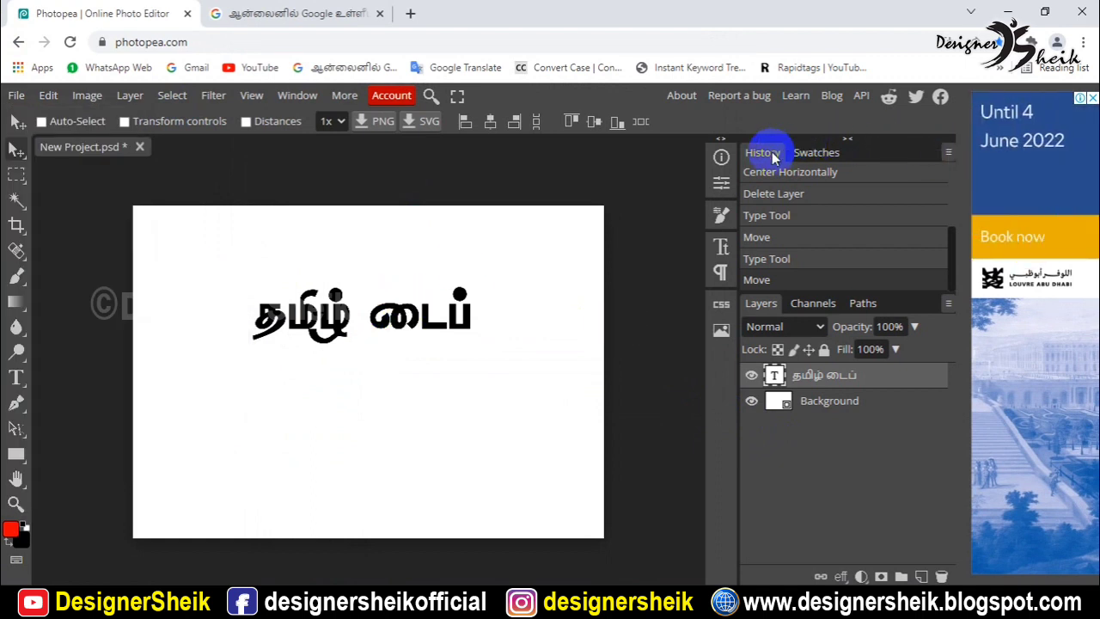
# Step: Display the Color panel in the workspace
pyautogui.click(7, 528)
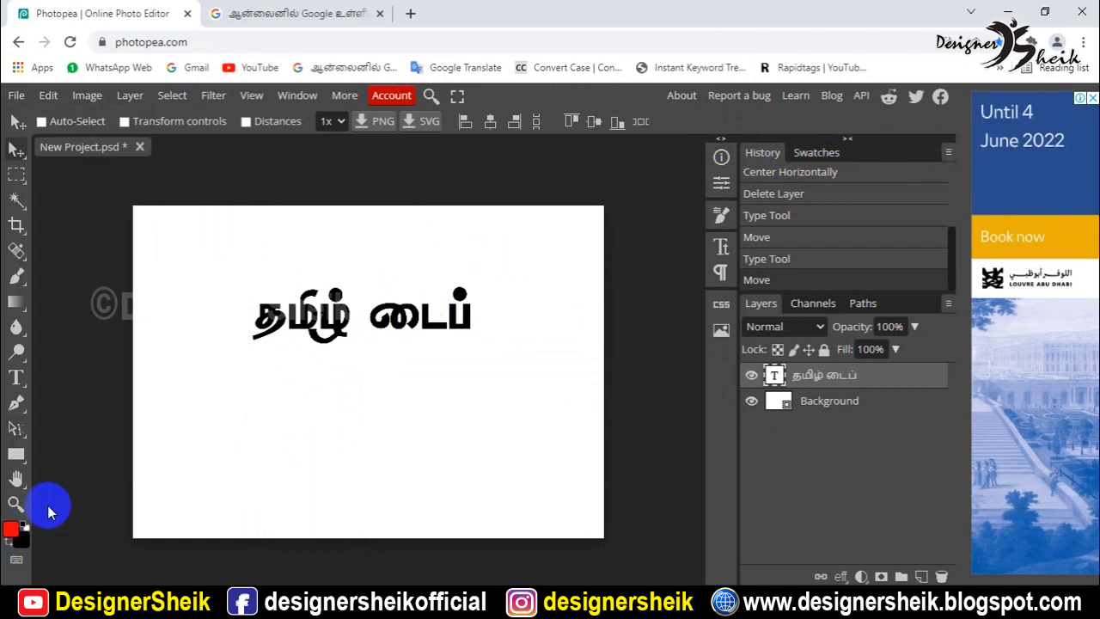
pyautogui.click(879, 229)
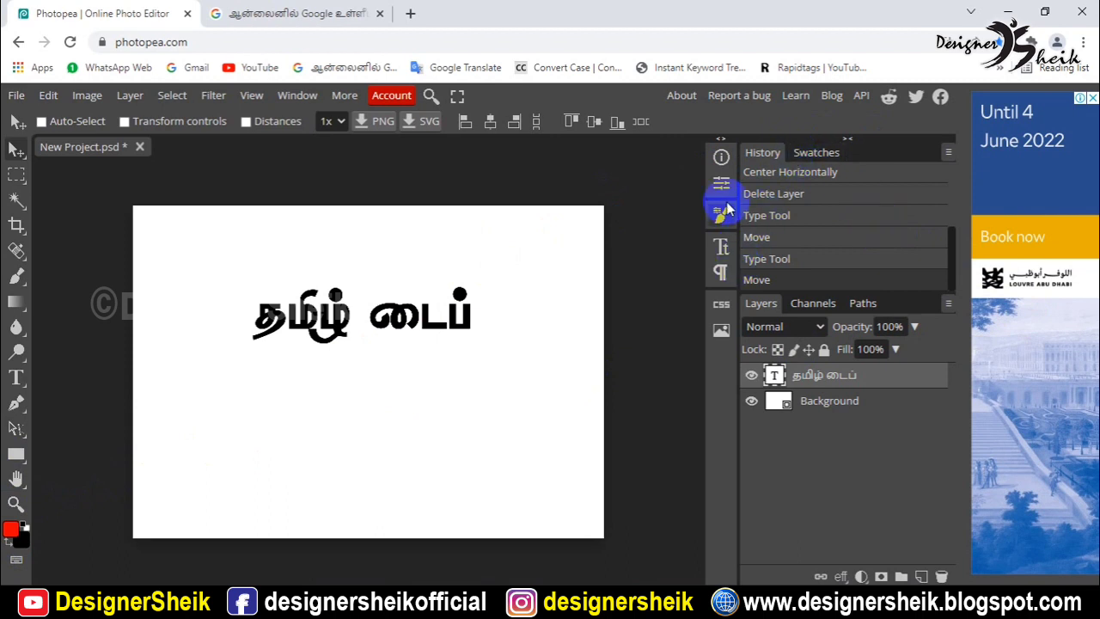
pyautogui.click(301, 96)
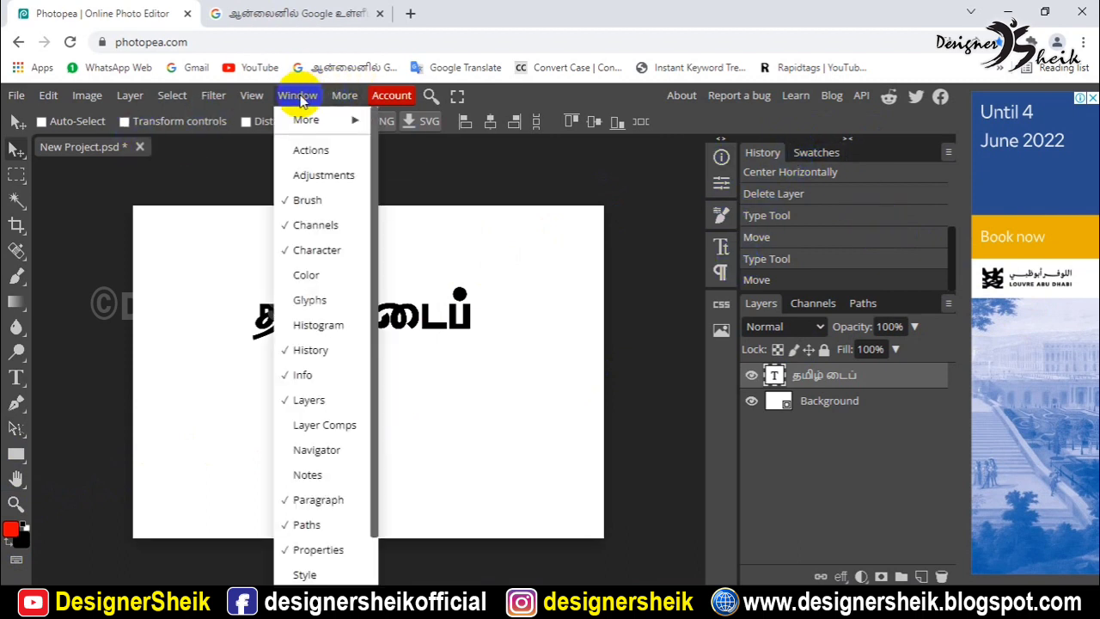
pyautogui.click(316, 275)
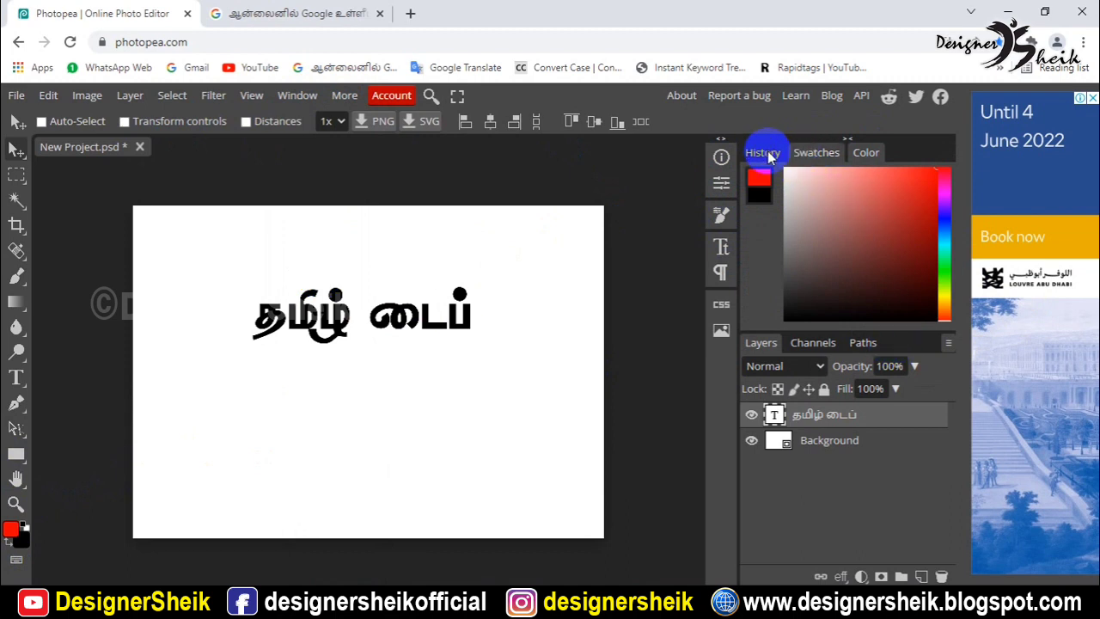
# Step: Show the Character settings for the text layer and look over the neighbouring Paragraph settings
pyautogui.click(309, 98)
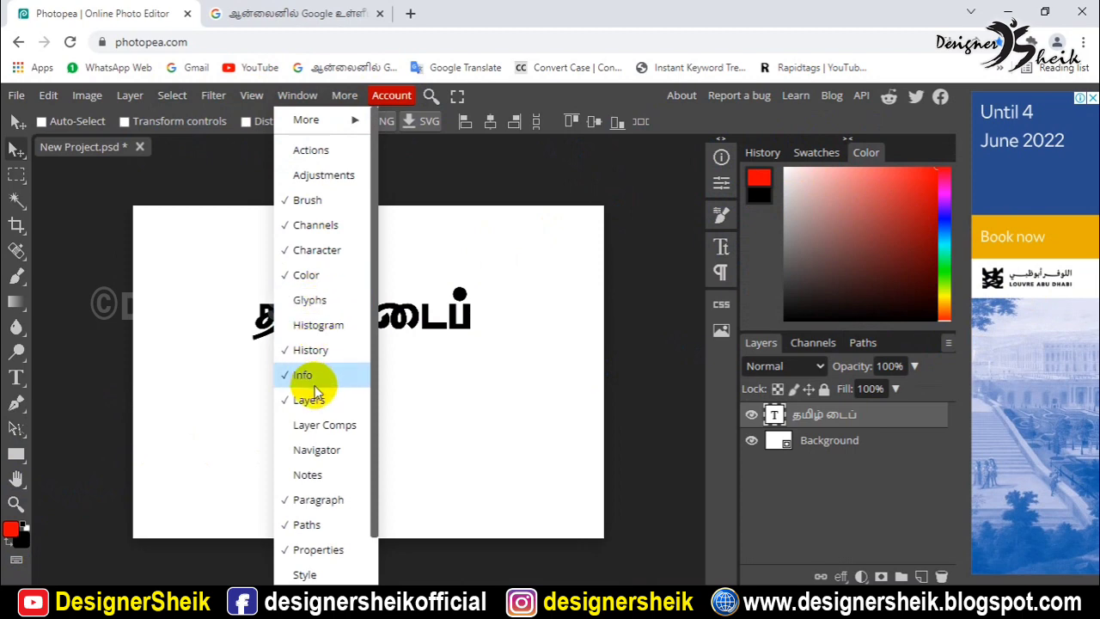
pyautogui.click(342, 249)
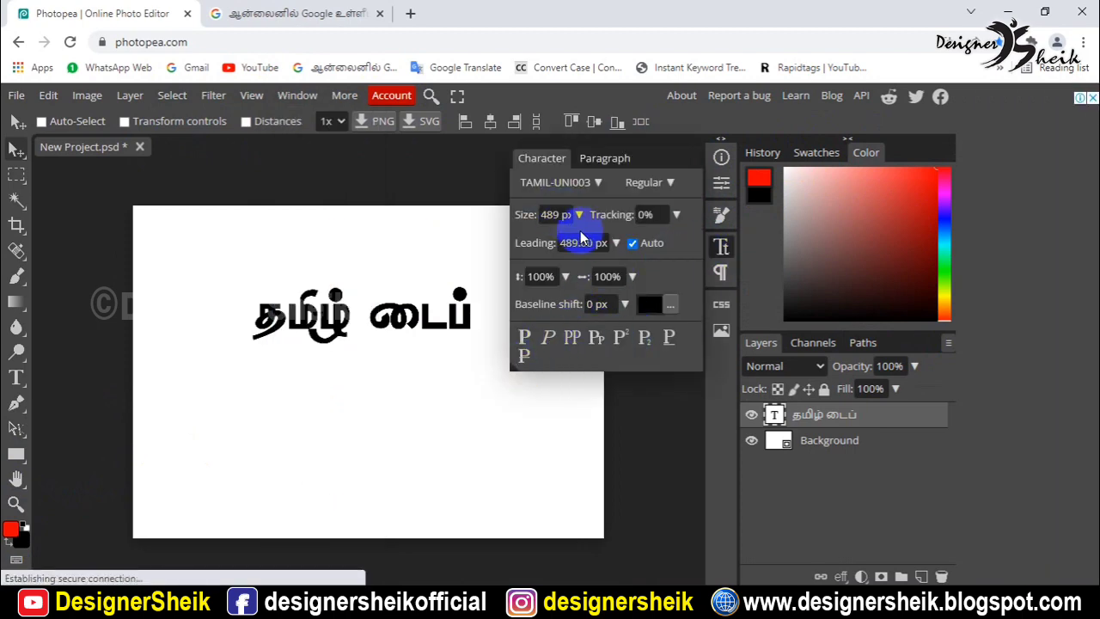
pyautogui.click(605, 156)
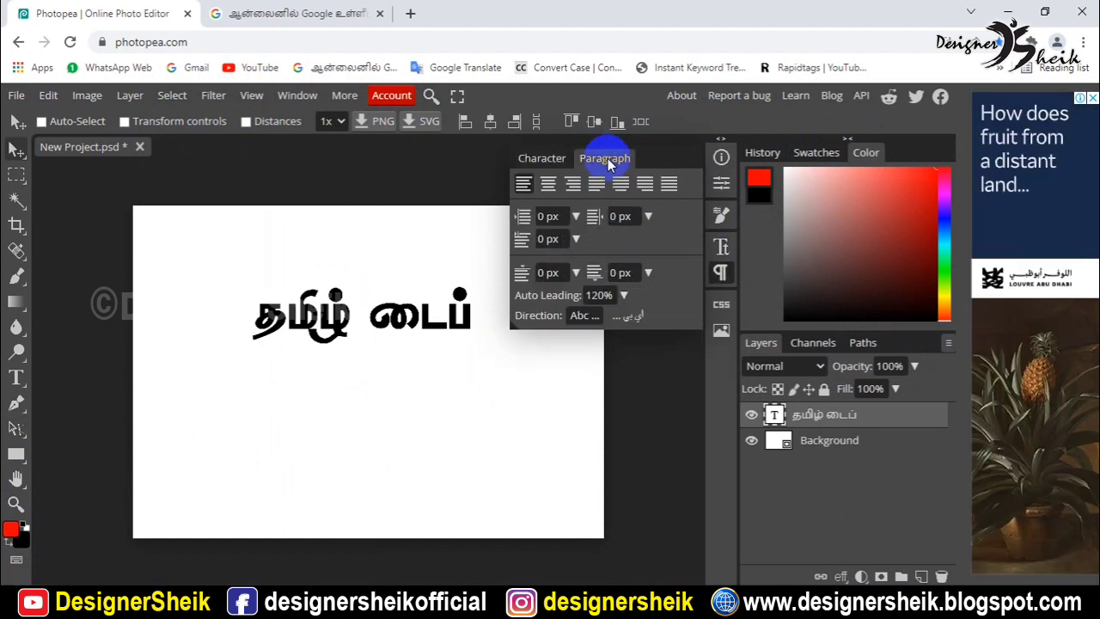
pyautogui.click(539, 158)
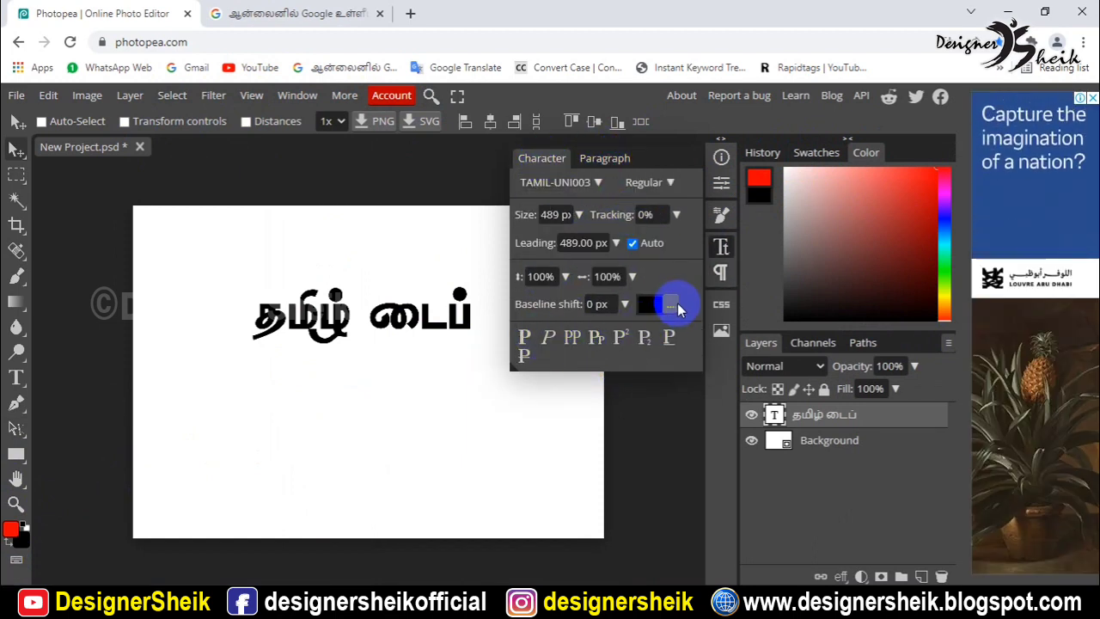
# Step: Set the Tamil text's colour to red and reposition the text slightly left of the canvas centre
pyautogui.click(385, 316)
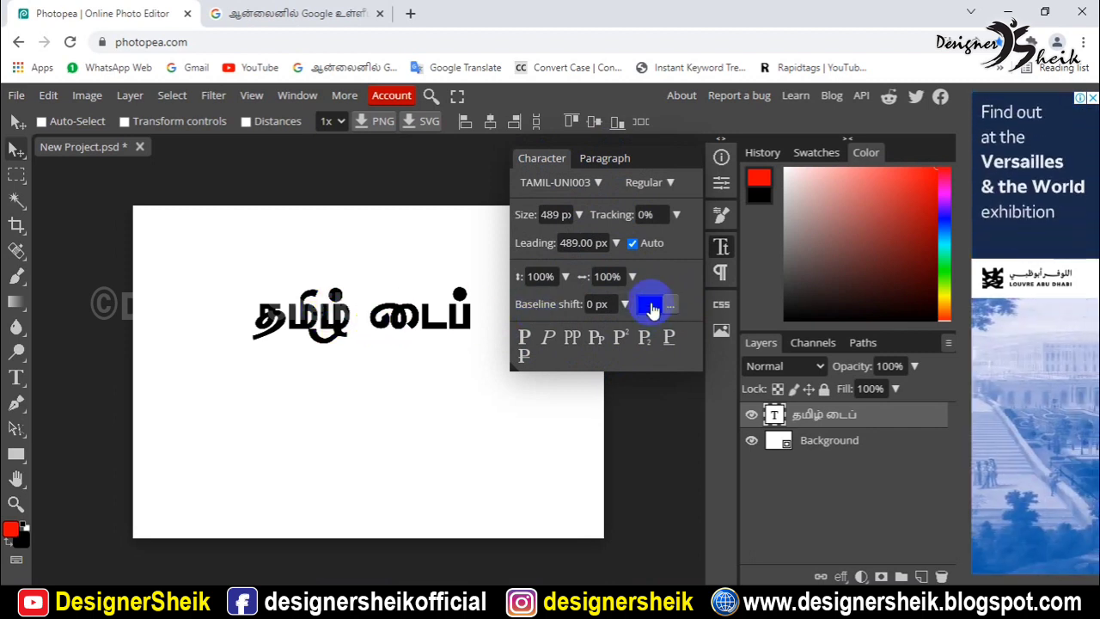
pyautogui.click(651, 303)
pyautogui.click(326, 244)
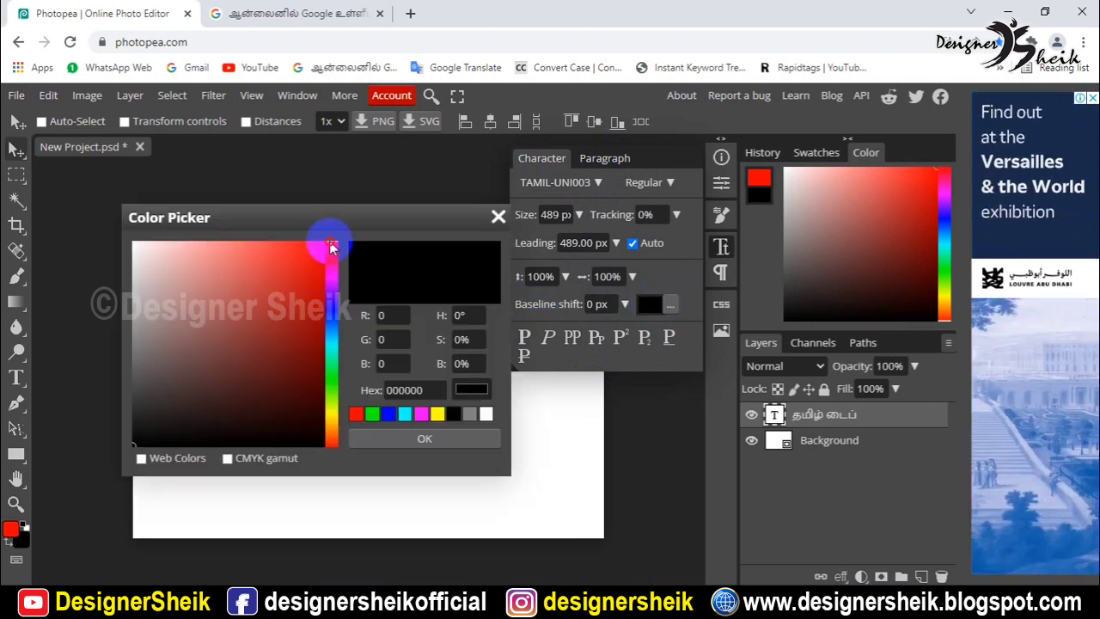
pyautogui.click(414, 440)
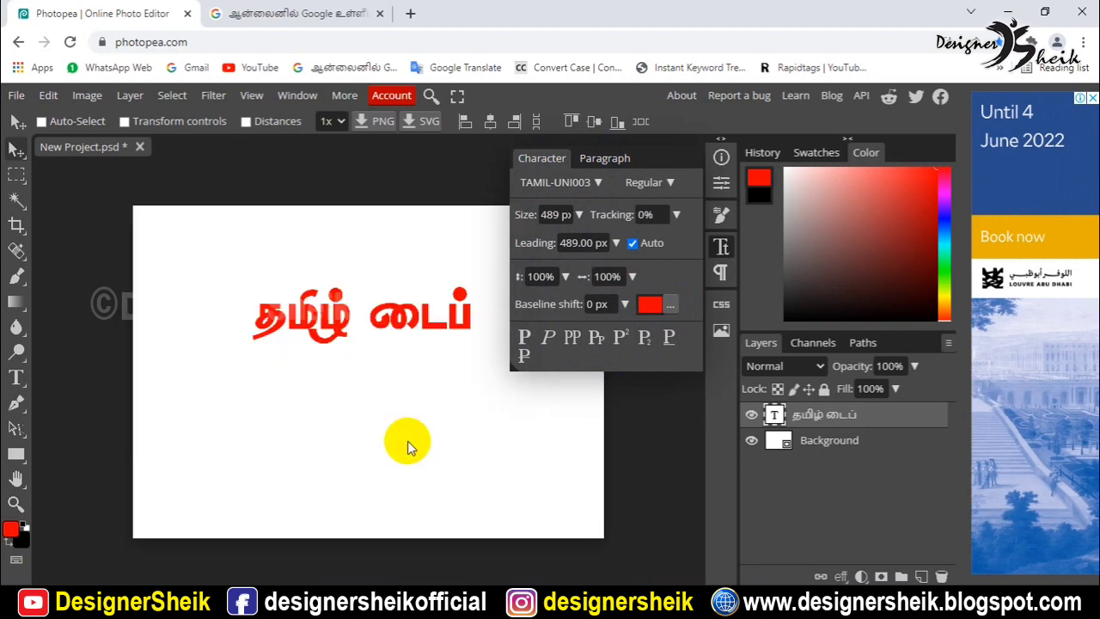
pyautogui.click(410, 322)
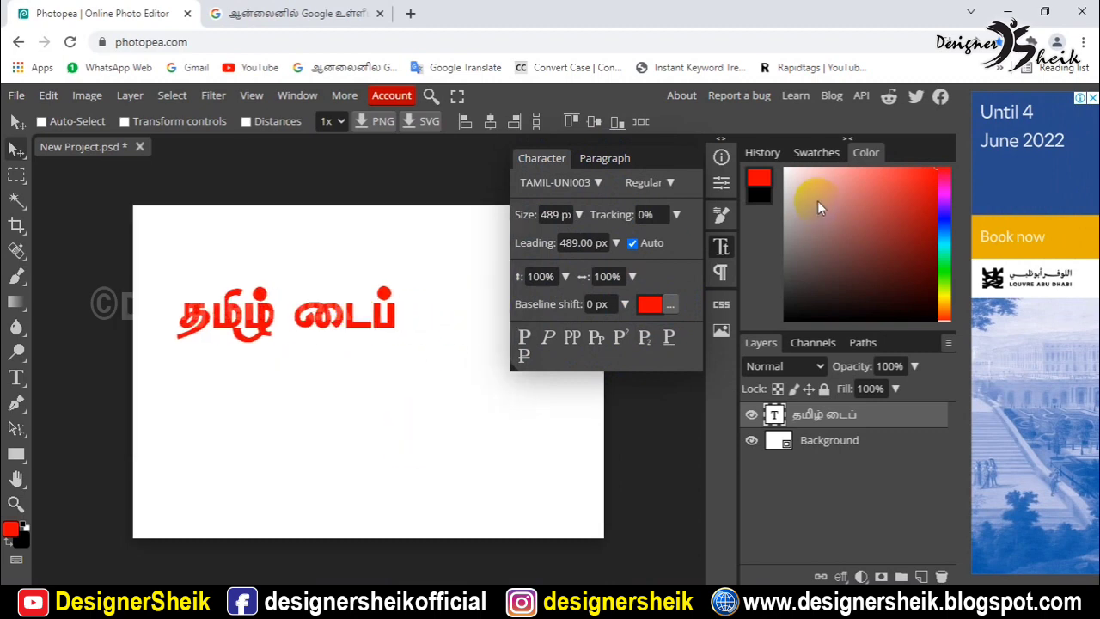
pyautogui.moveTo(369, 327); pyautogui.dragTo(386, 331)
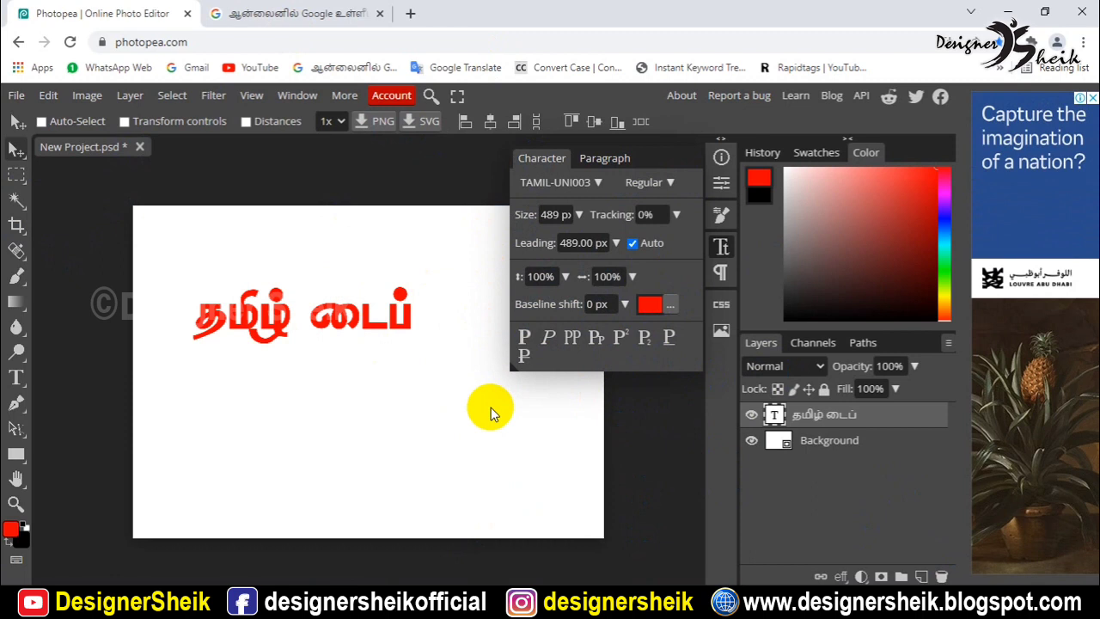
# Step: Install Photopea as a desktop app and confirm the browser's installation request
pyautogui.click(345, 97)
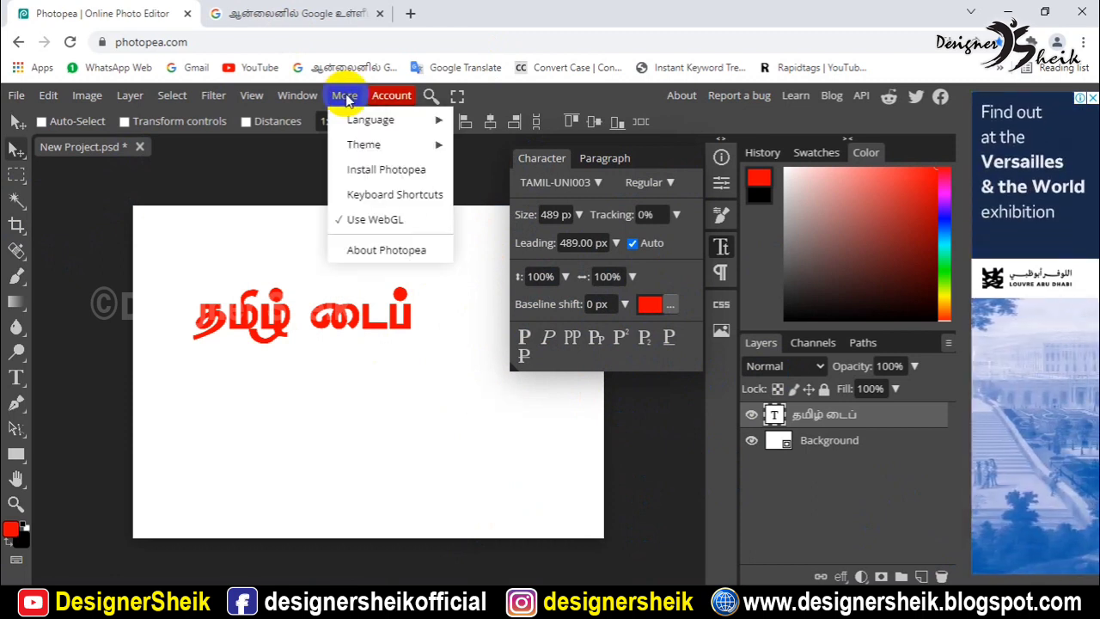
pyautogui.click(402, 171)
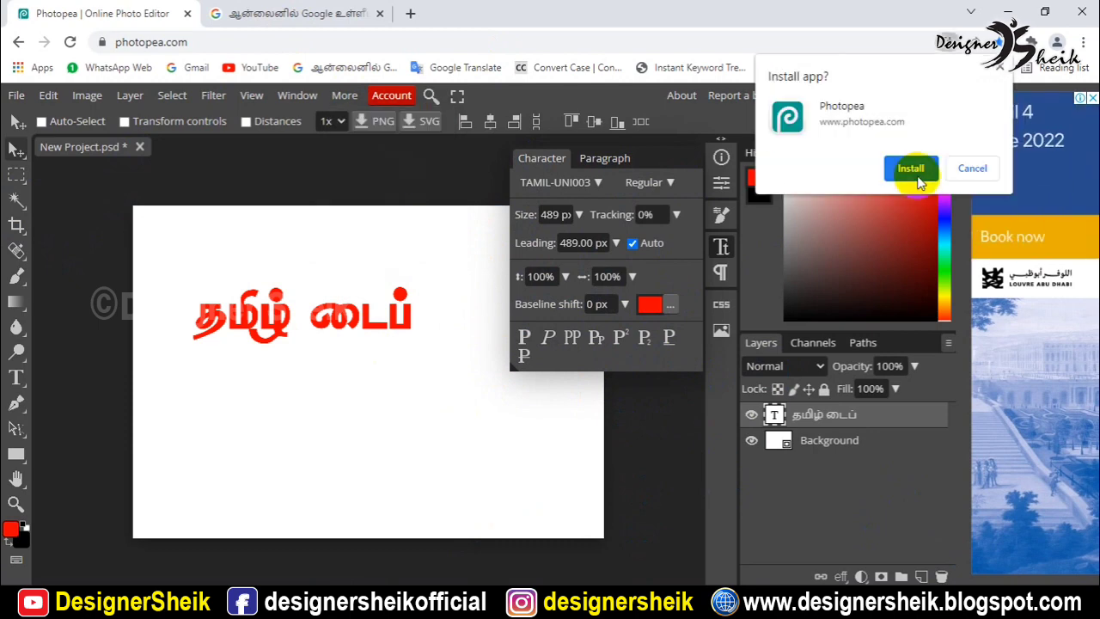
pyautogui.click(911, 167)
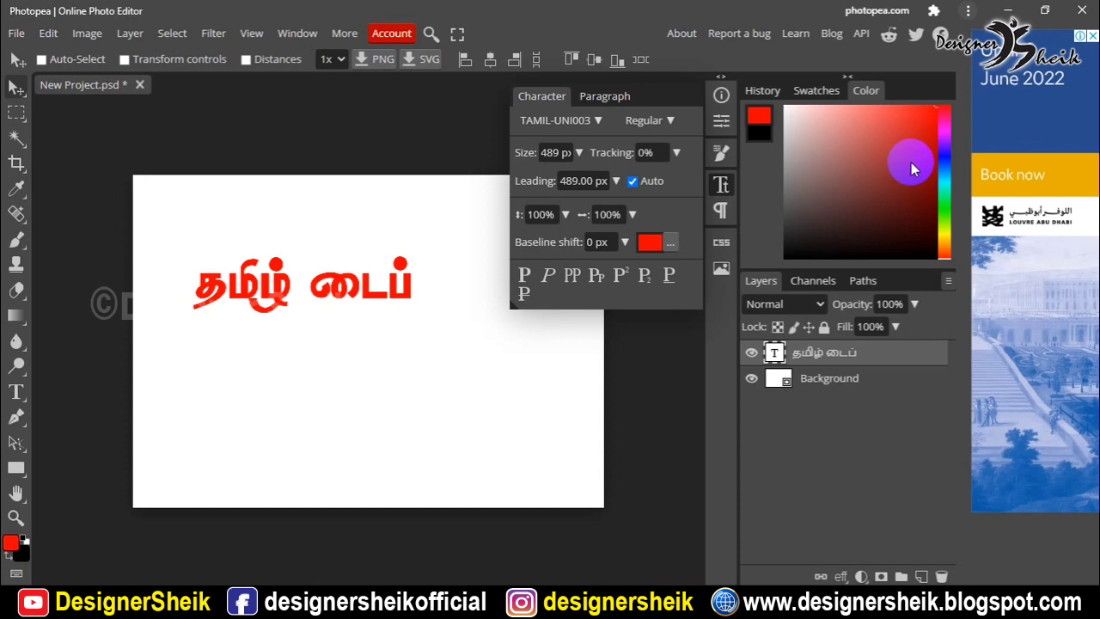
# Step: Minimize the Photopea app and browser windows, and select the new "Photopea (1)" shortcut on the desktop
pyautogui.click(1008, 11)
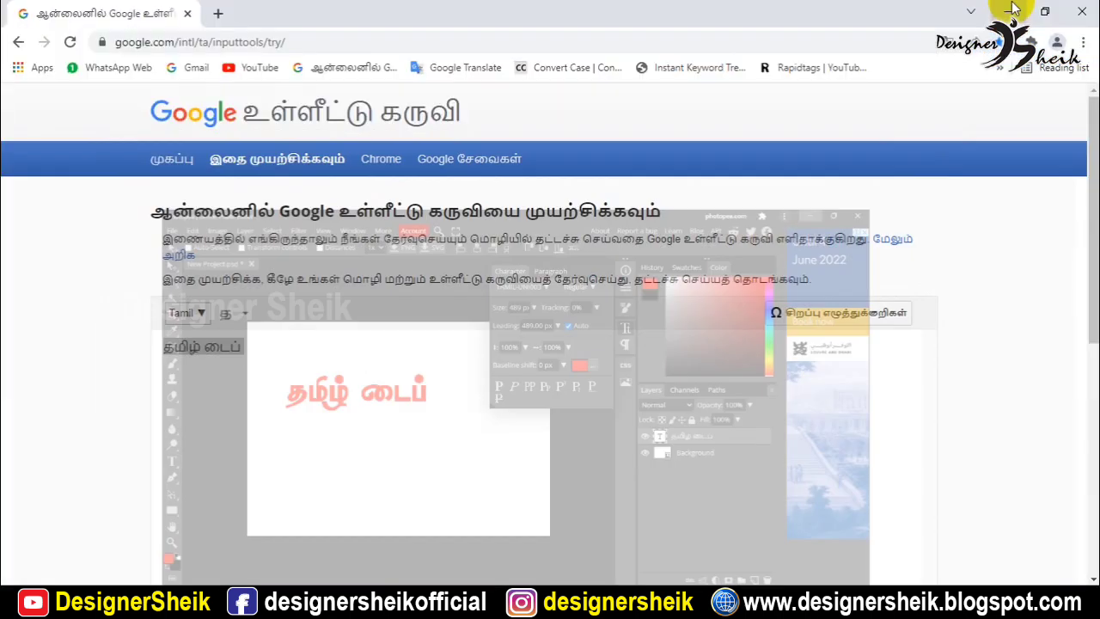
pyautogui.click(1010, 10)
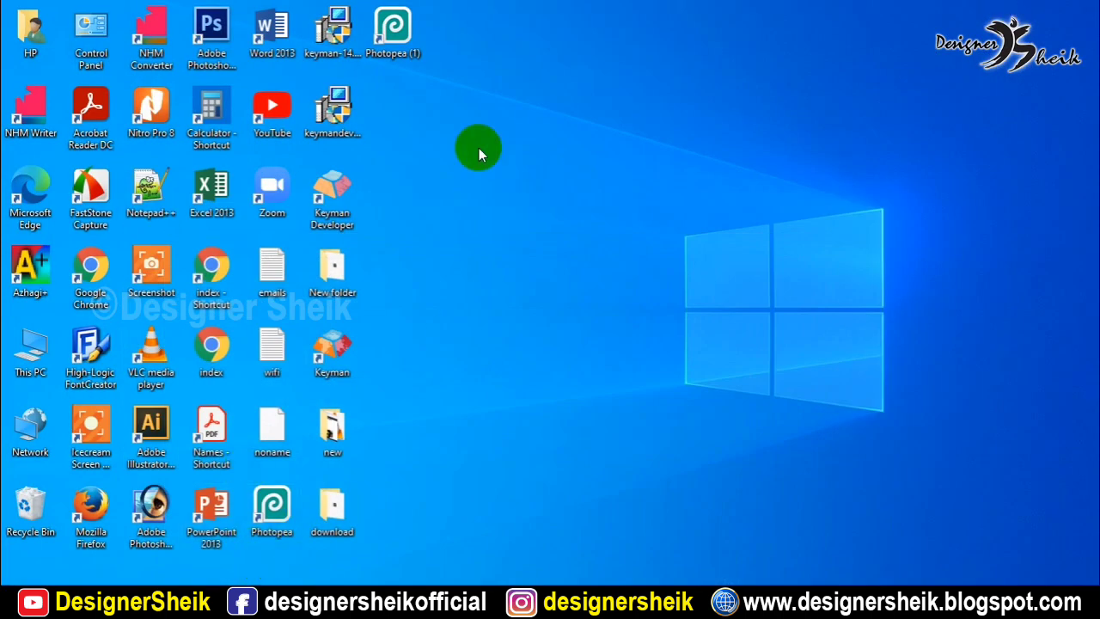
pyautogui.click(404, 26)
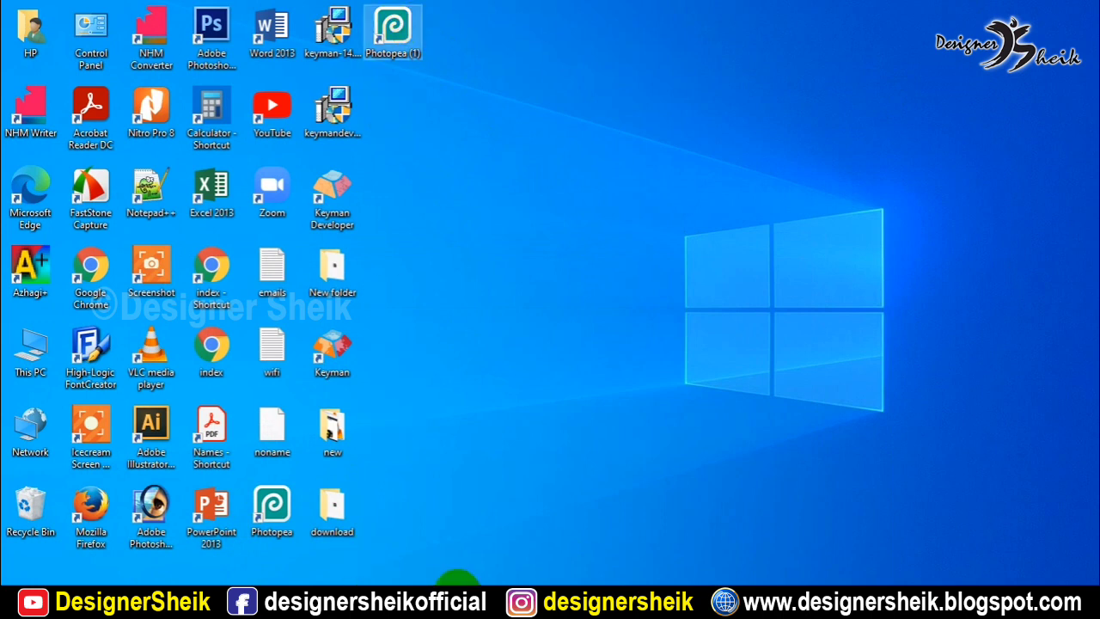